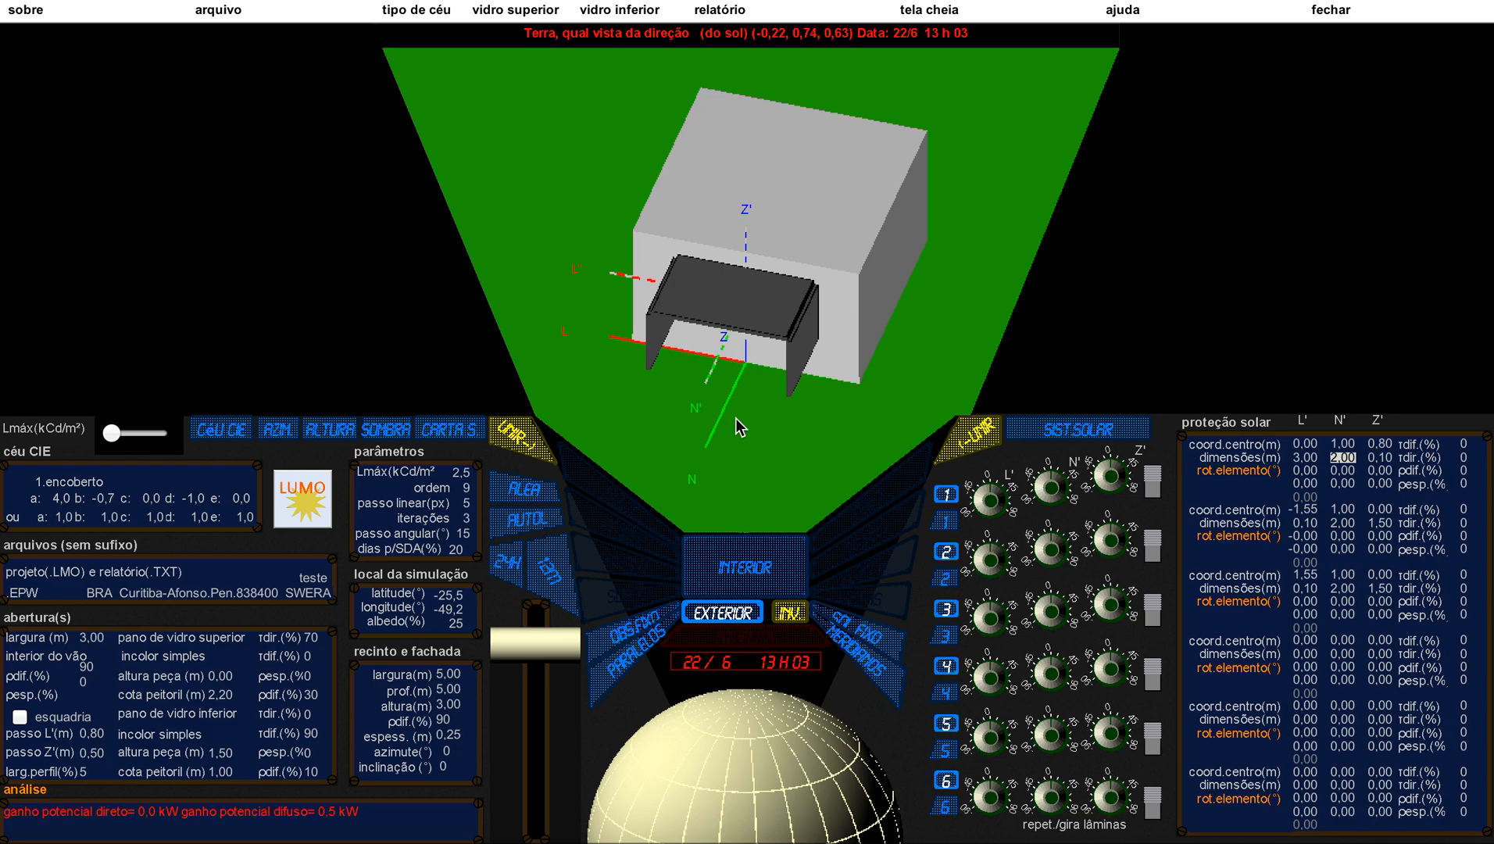
Step: Display the solar chart for the site latitude with the shading mask of the solar protection overlaid on it
click(441, 435)
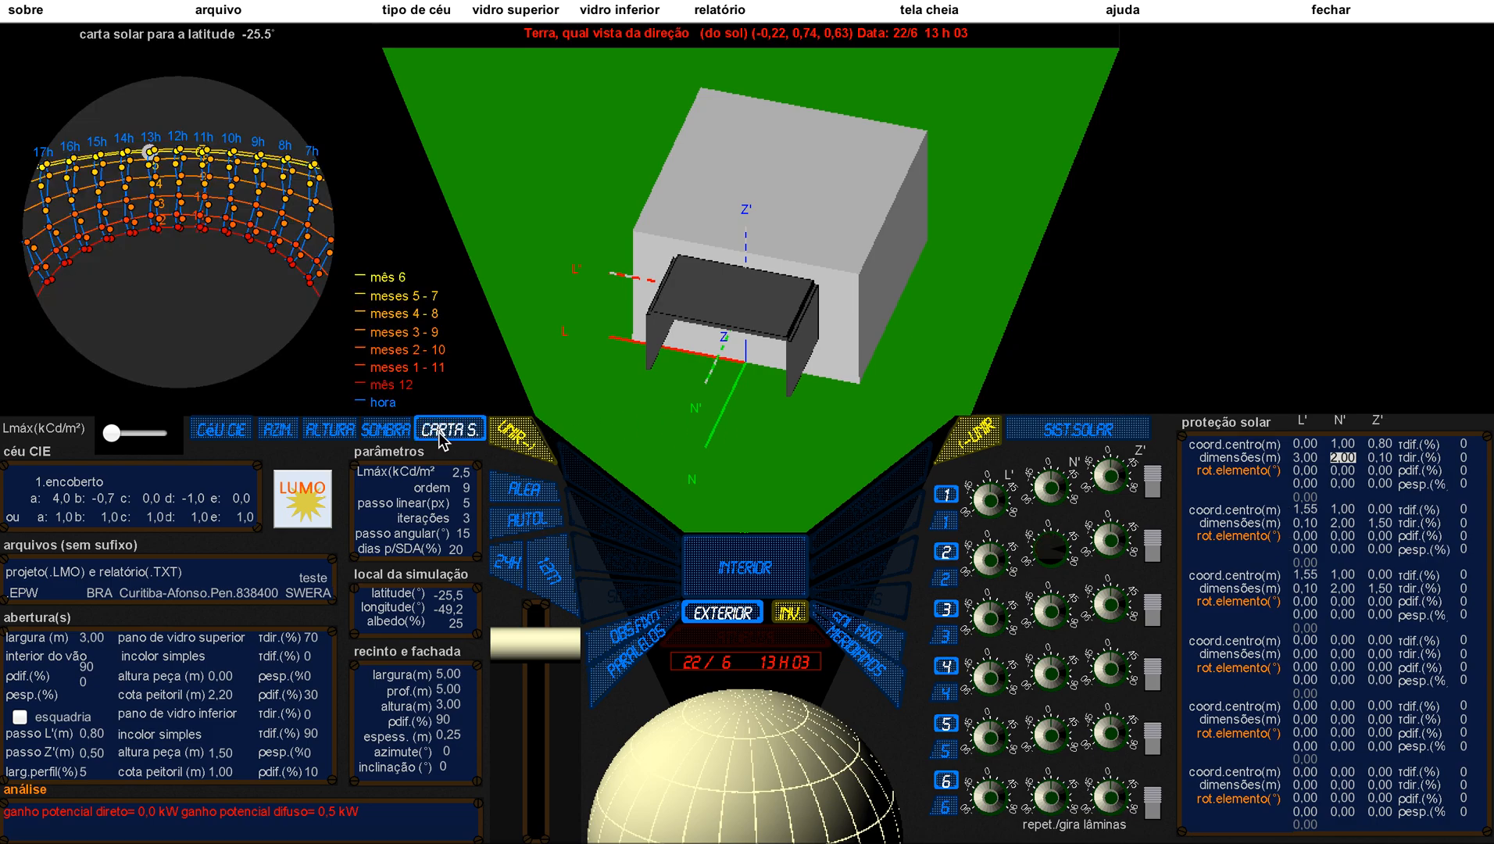
click(376, 436)
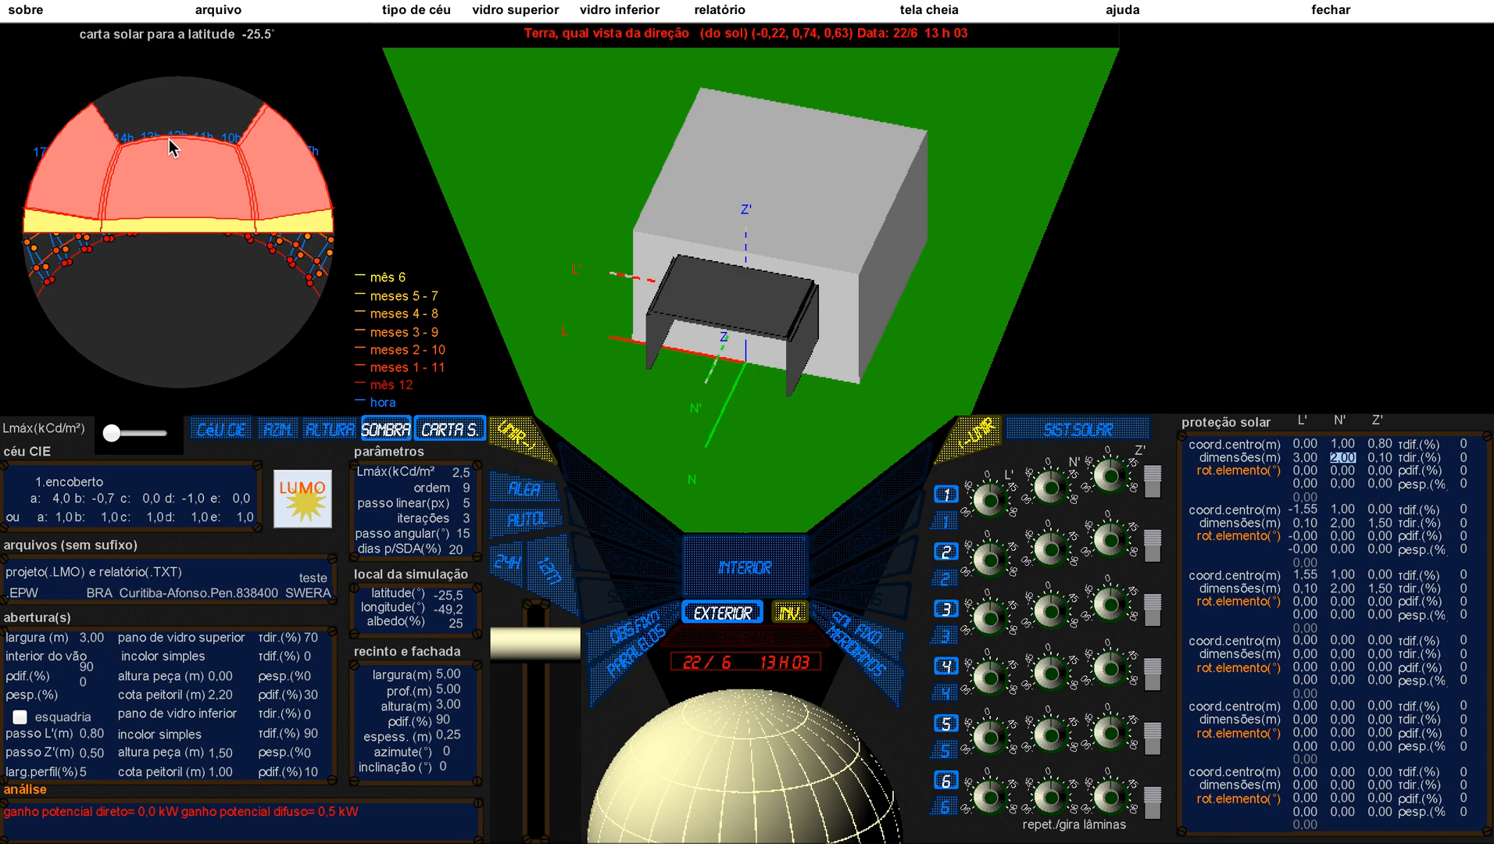
Step: Set the first solar protection element's N' centre coordinate to 0.8 m and its N' dimension to 1.6 m, updating the model
click(1343, 444)
text(,8)
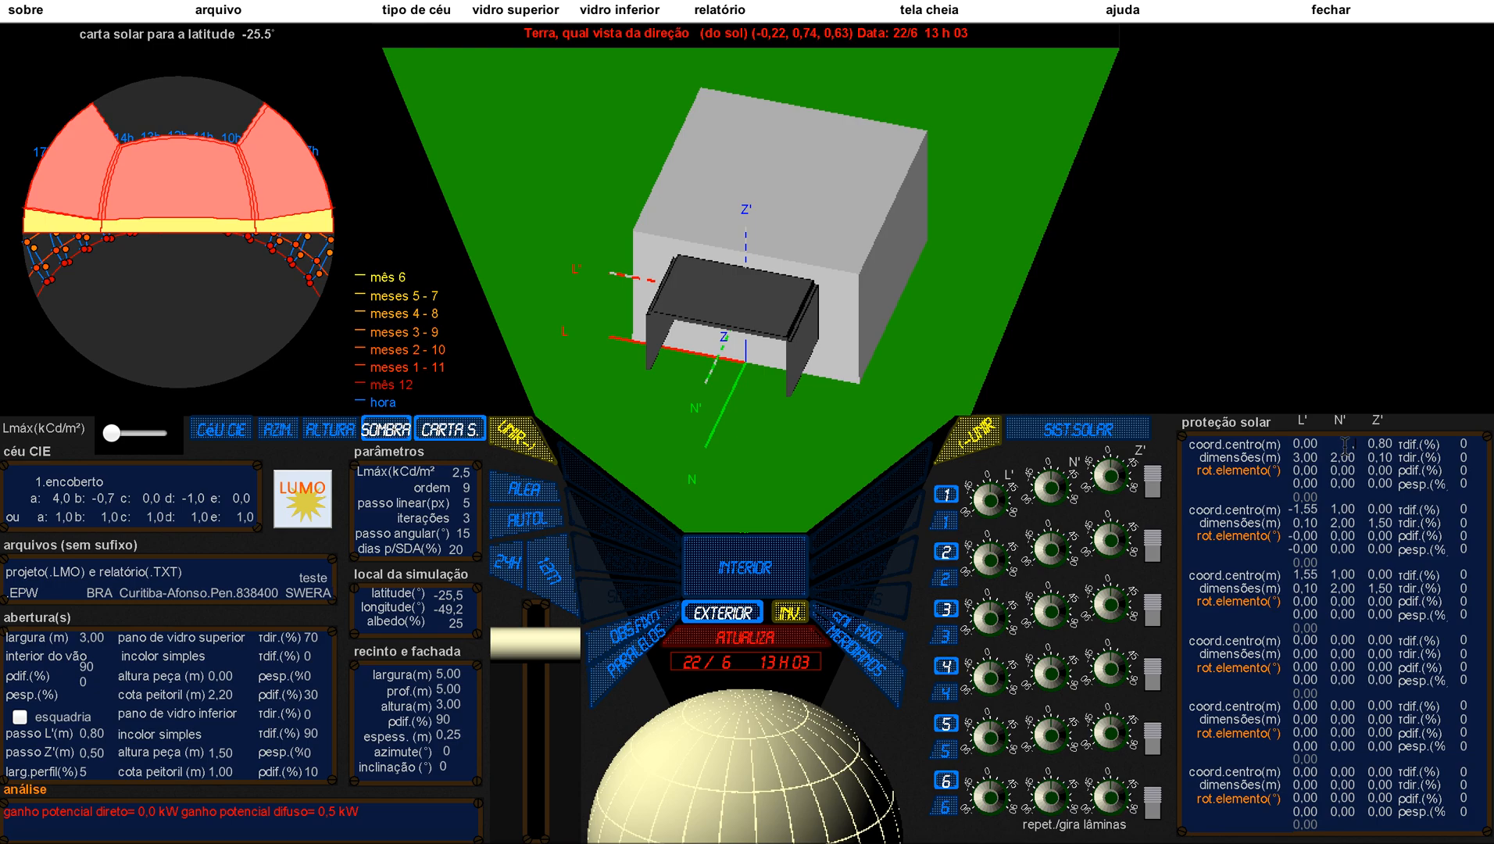
click(1343, 457)
text(1,6)
key(Return)
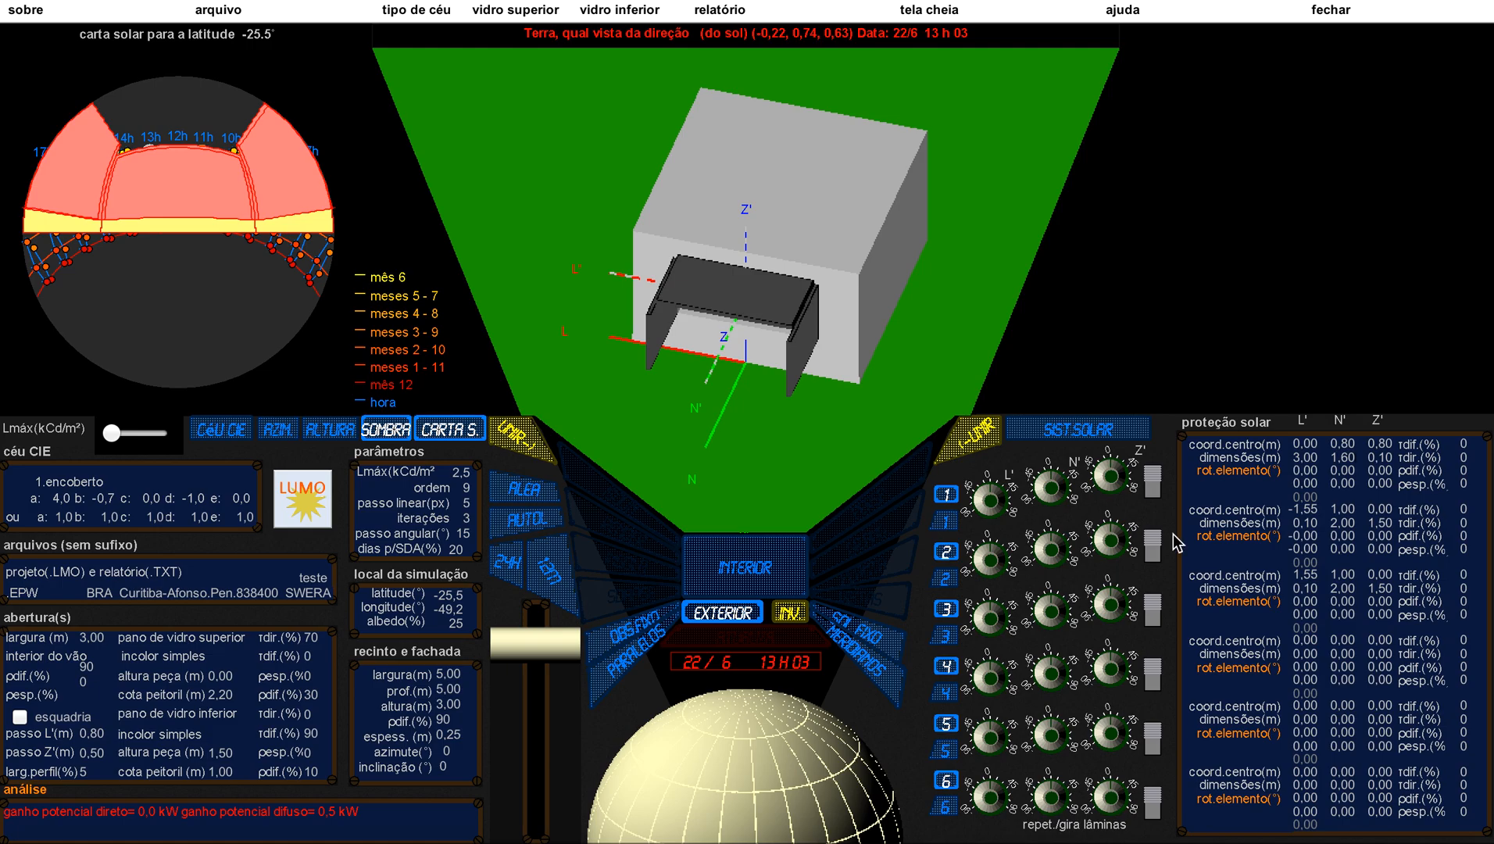
Step: Set the first protection element's N' dimension to 1.7 m and its N' centre coordinate to 0.85 m, updating the model
double_click(1348, 459)
key(BackSpace)
text(1,7)
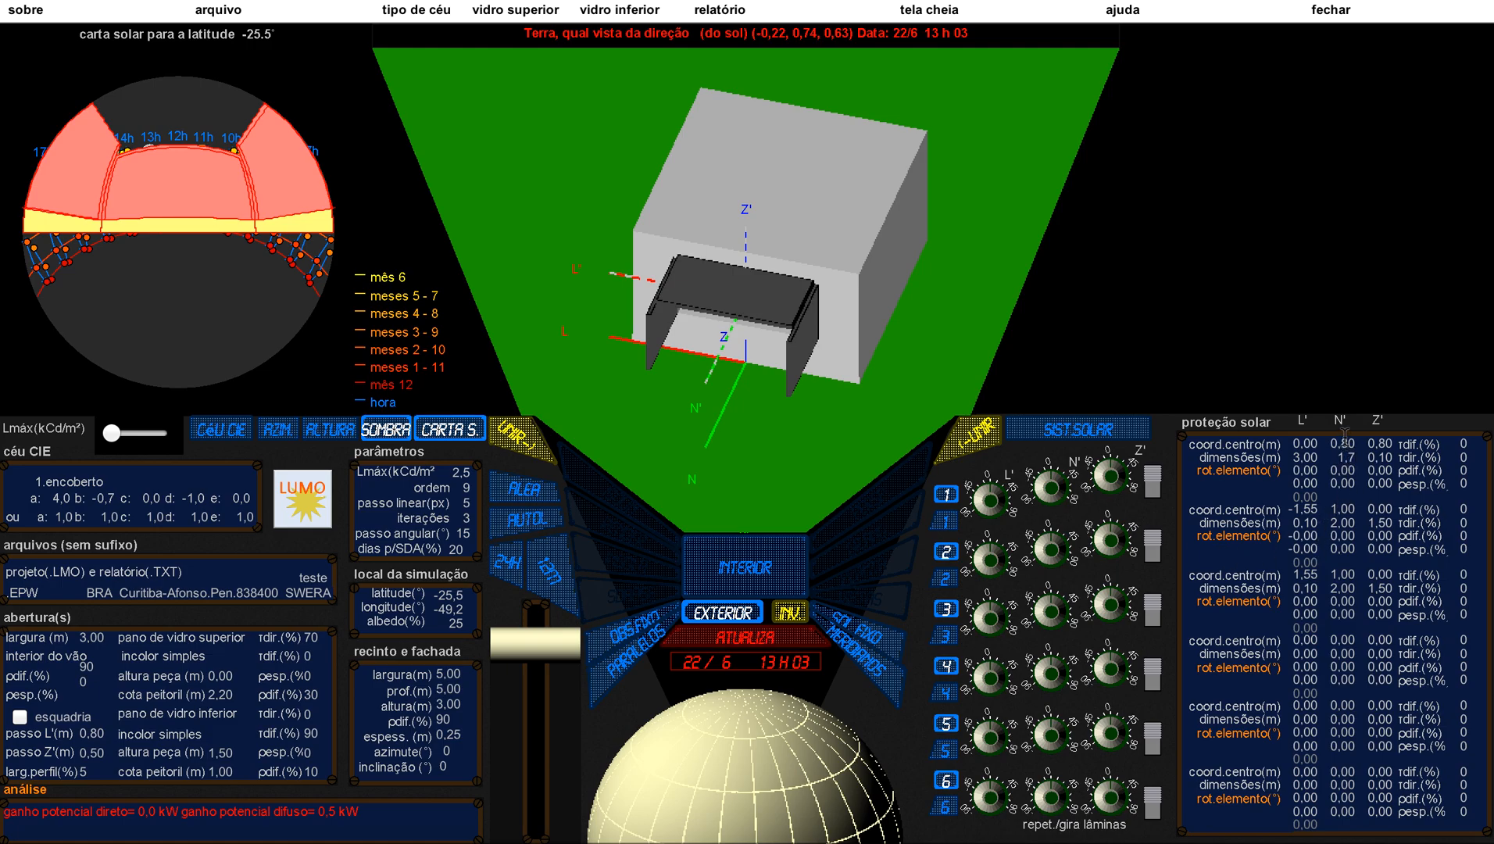
double_click(1345, 441)
key(BackSpace)
text(,85)
key(Return)
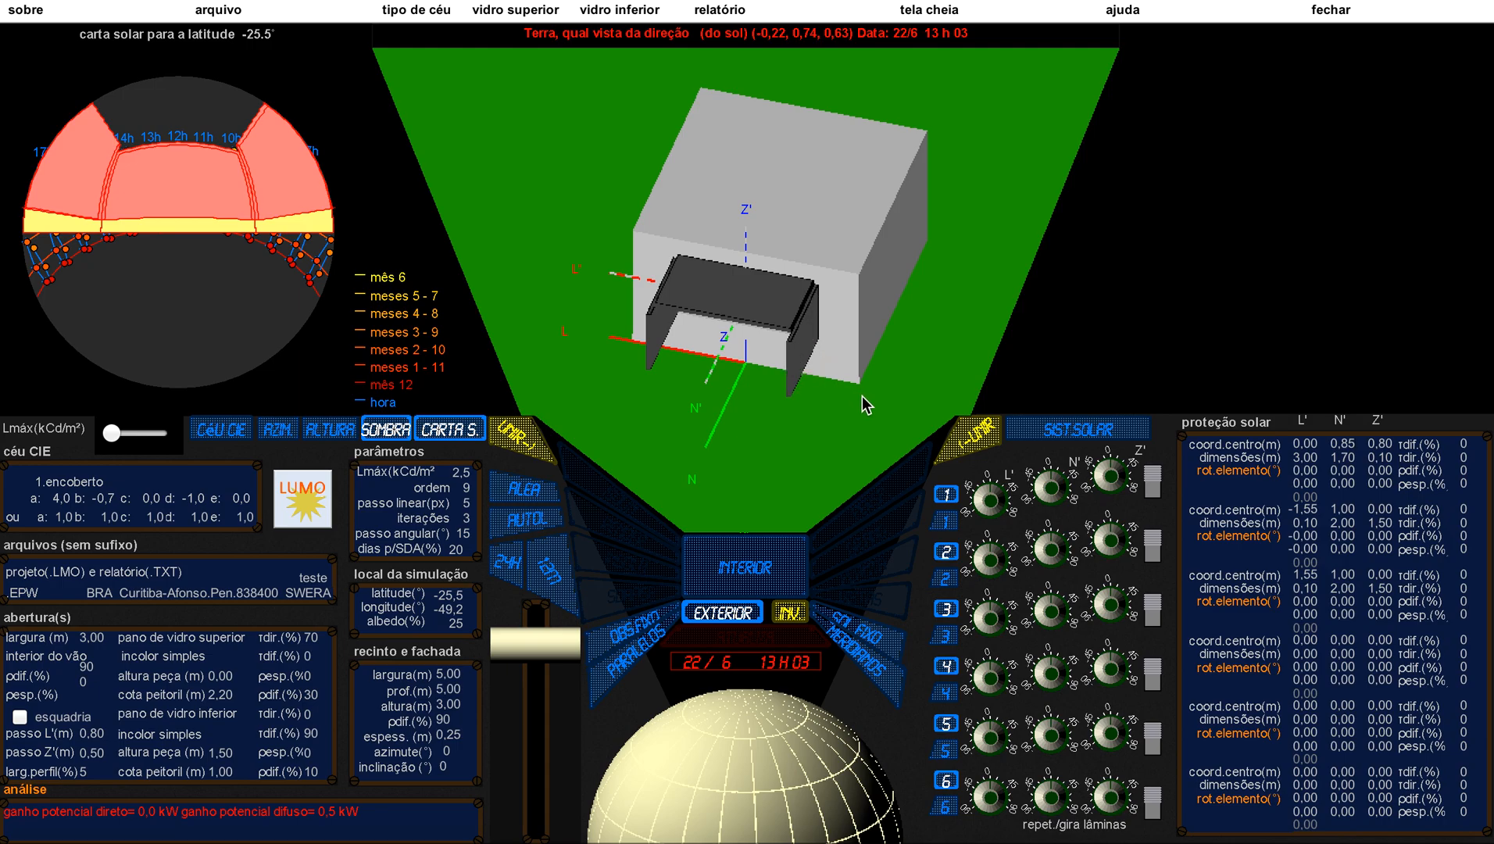
Step: Convert the second protection element to a trapezoid and set N' of vertex 2 to 0.55 m and of vertex 3 to 1.7 m
click(946, 578)
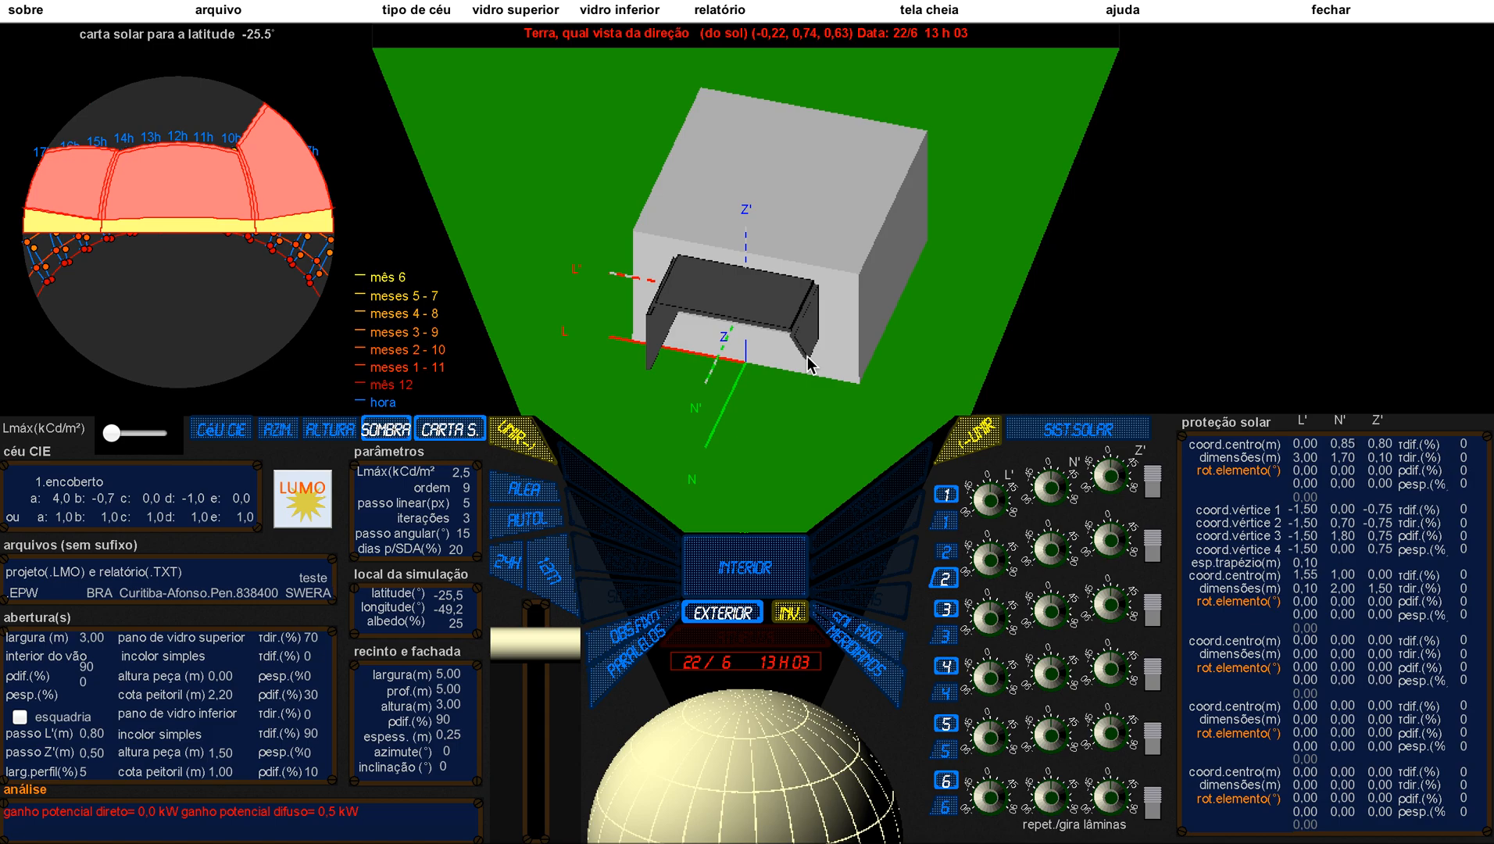
double_click(1345, 521)
key(BackSpace)
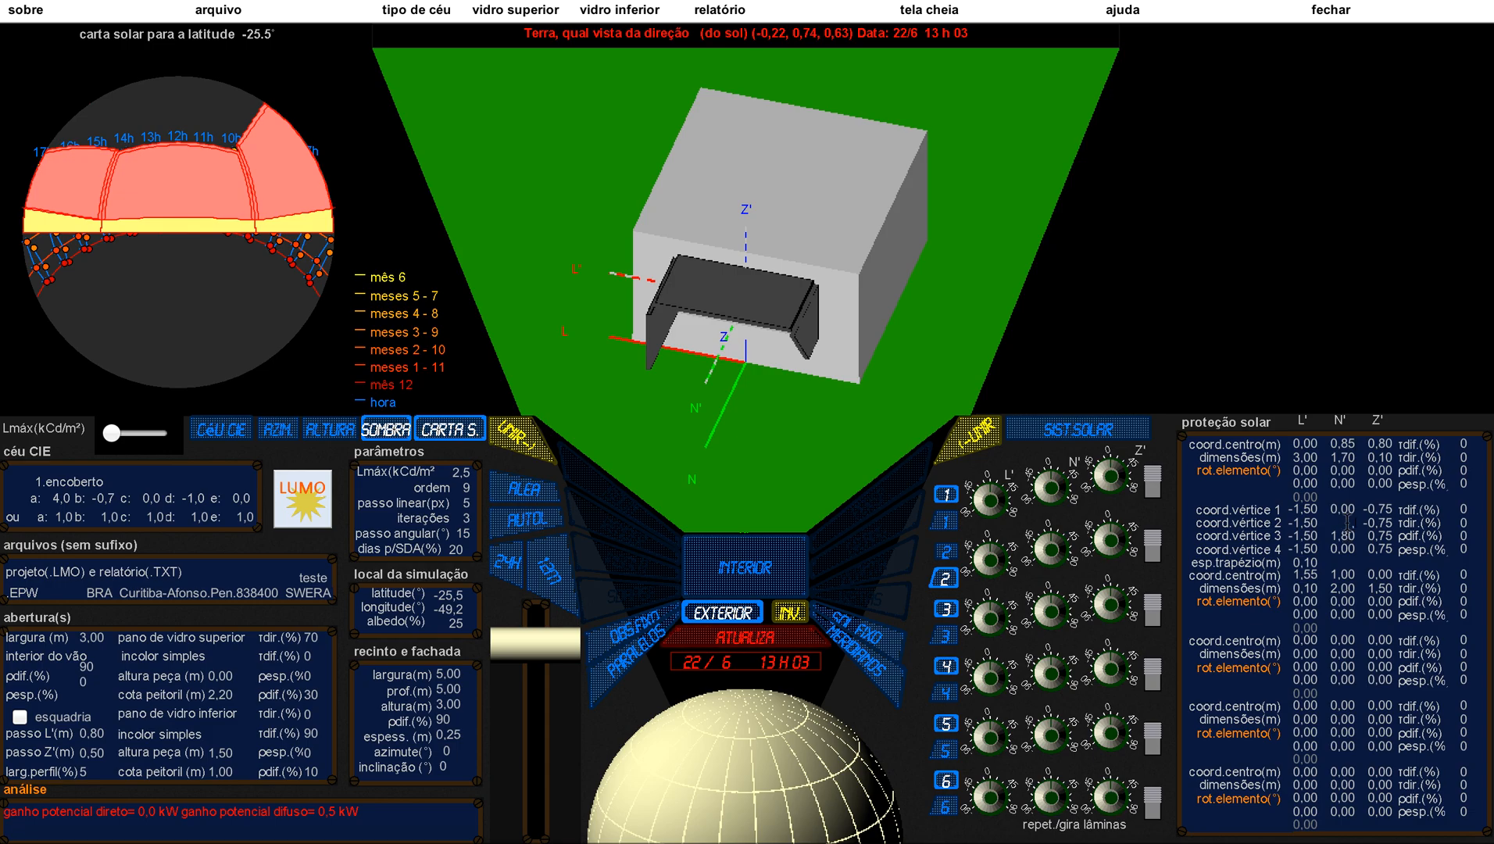
text(,55)
click(1341, 534)
key(BackSpace)
text(1,7)
key(Return)
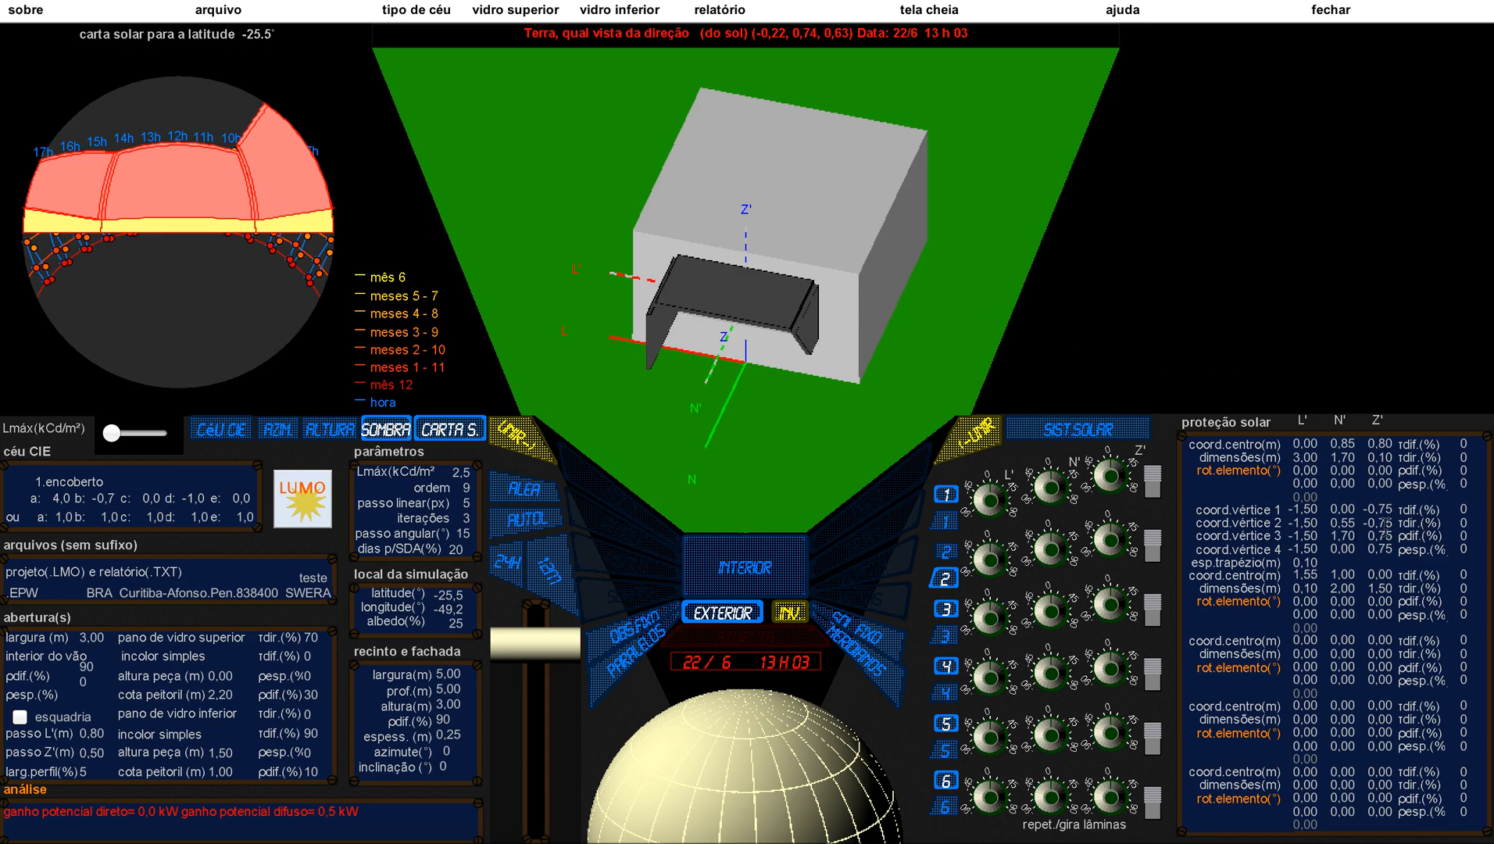
Step: Set the N' coordinate of vertex 2 on the second protection element to 0.5 m and update the model
double_click(1338, 526)
text(,5)
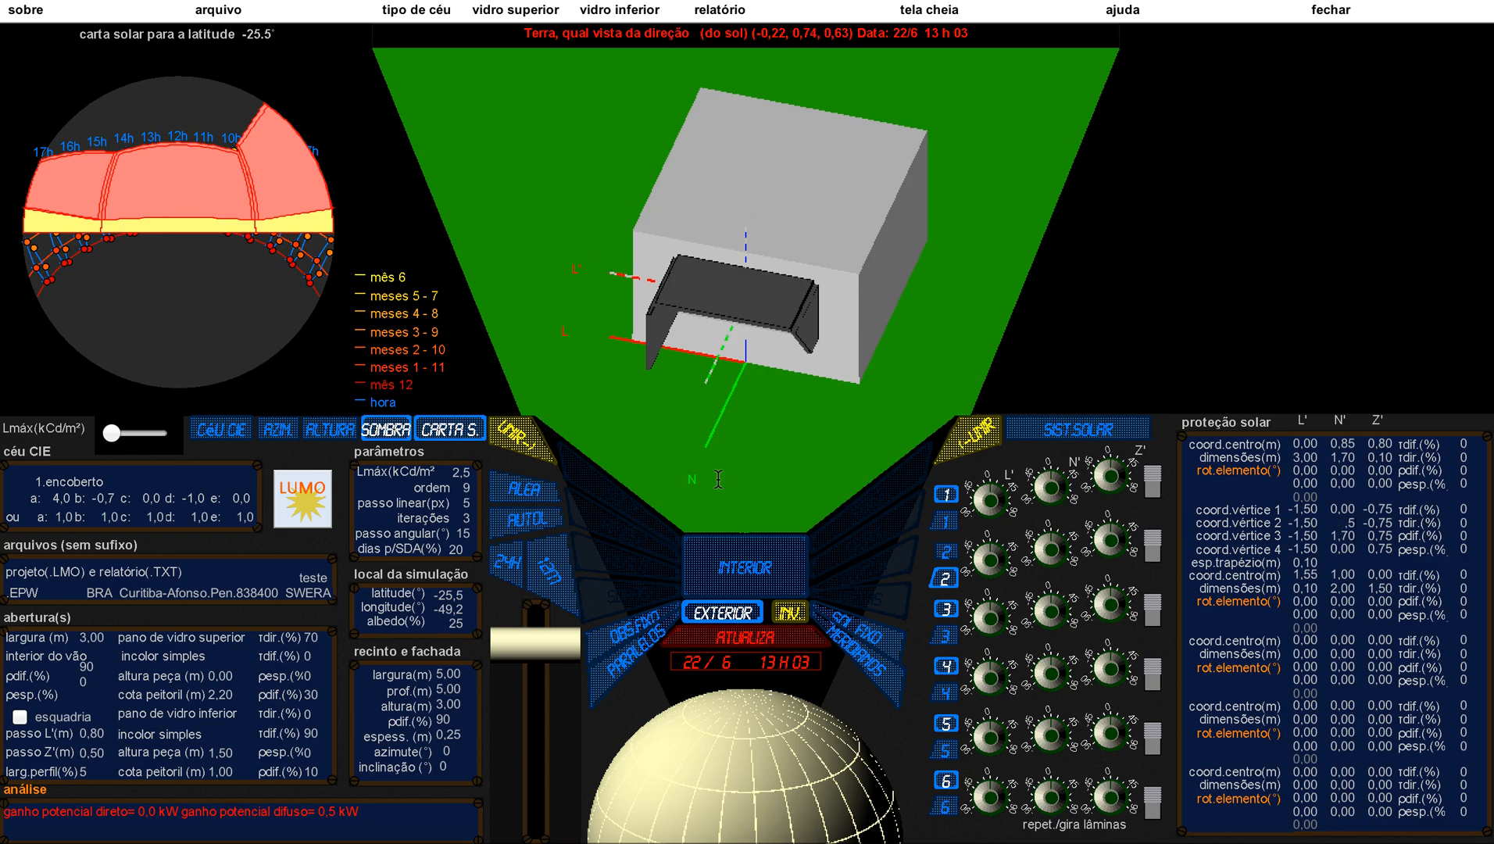
key(Return)
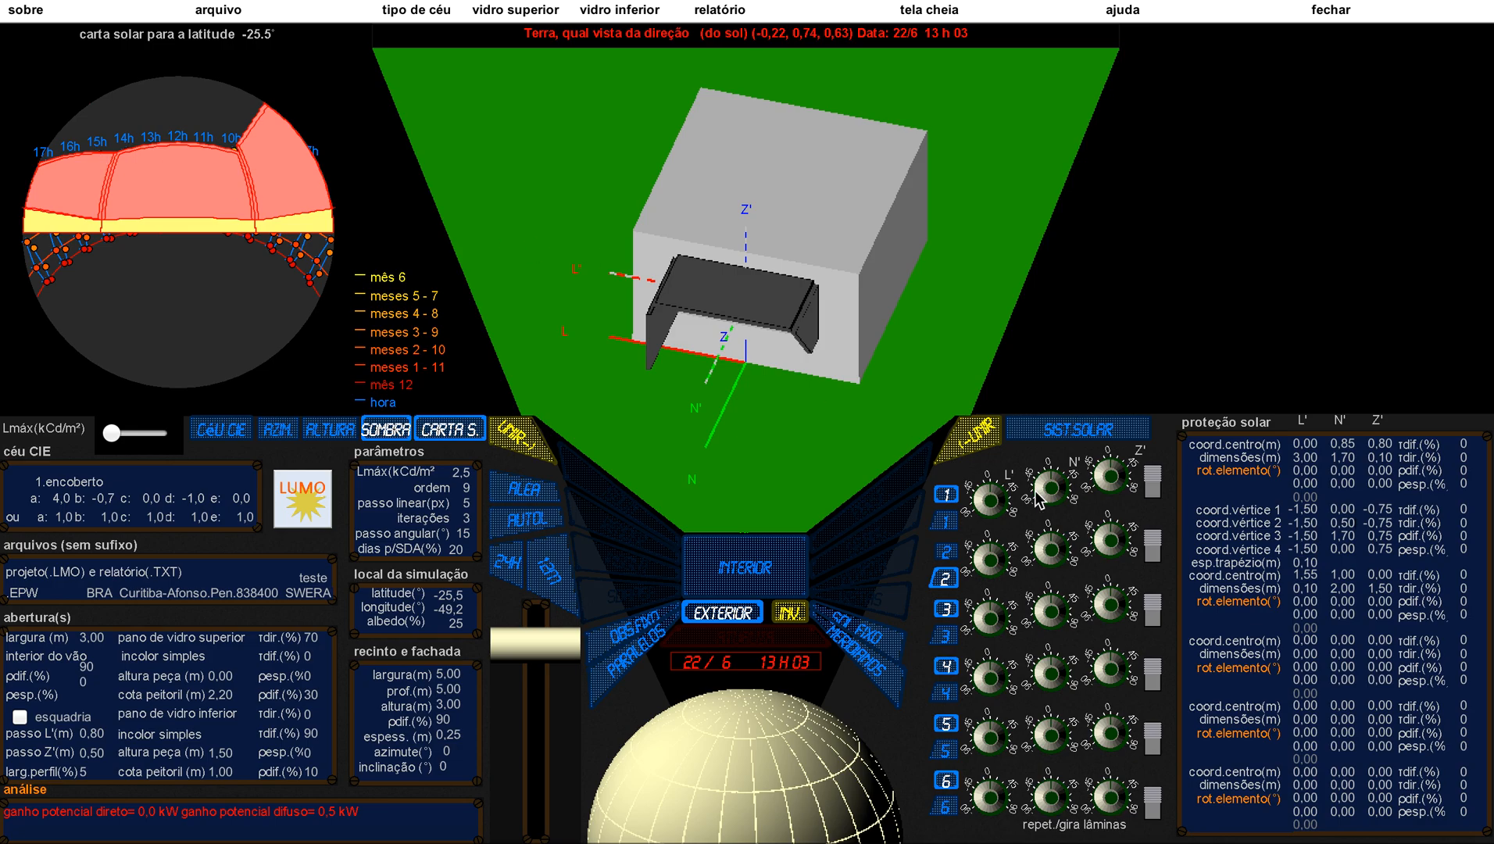
Step: Convert the third protection element to a trapezoid and set N' of vertex 2 to 0.5 m and of vertex 3 to 1.7 m
click(945, 638)
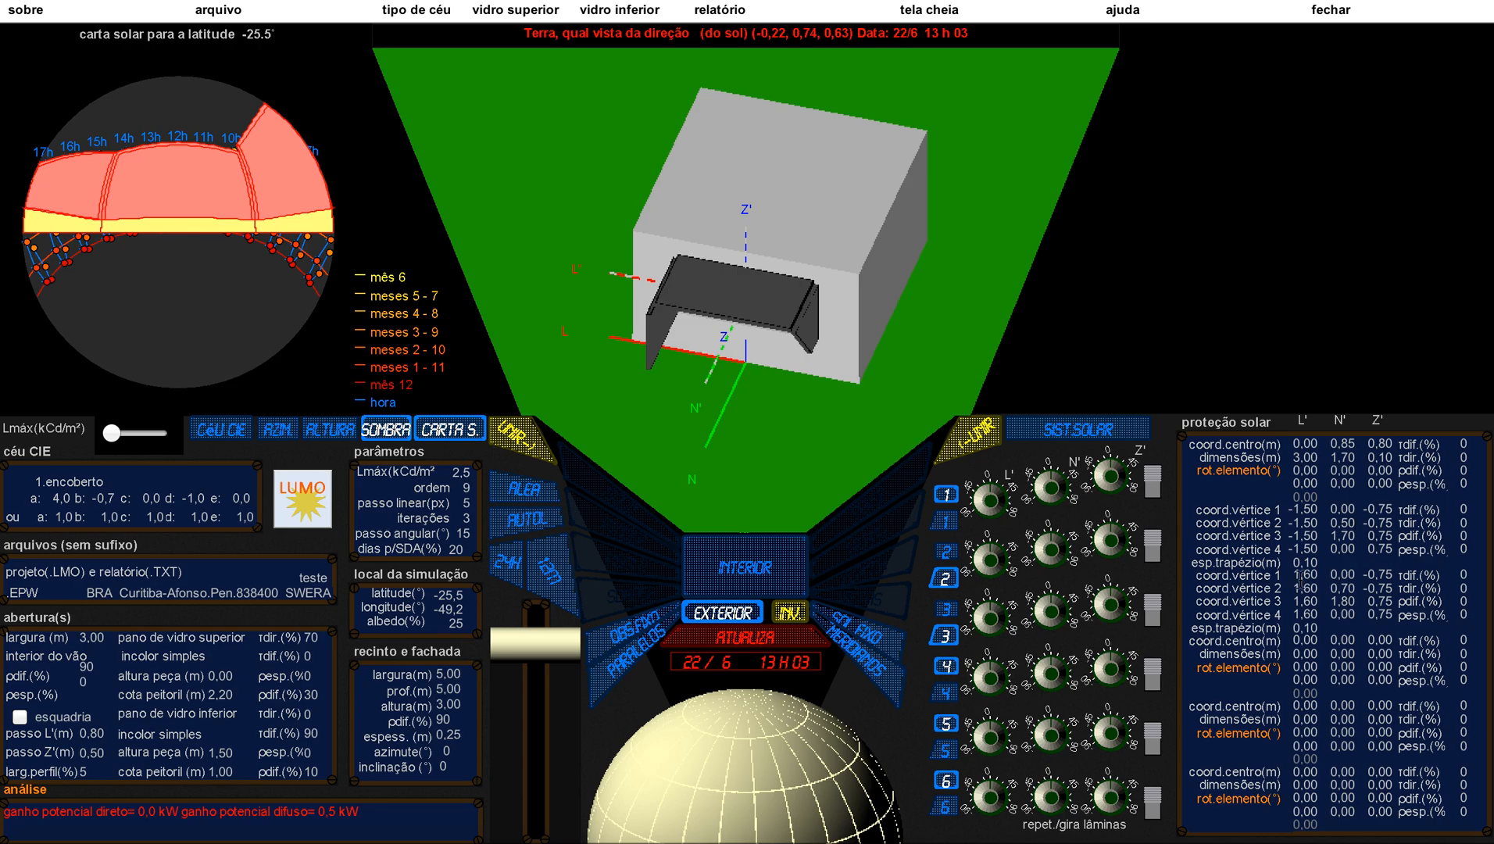
double_click(1345, 587)
text(,5)
double_click(1343, 601)
text(,17)
key(Return)
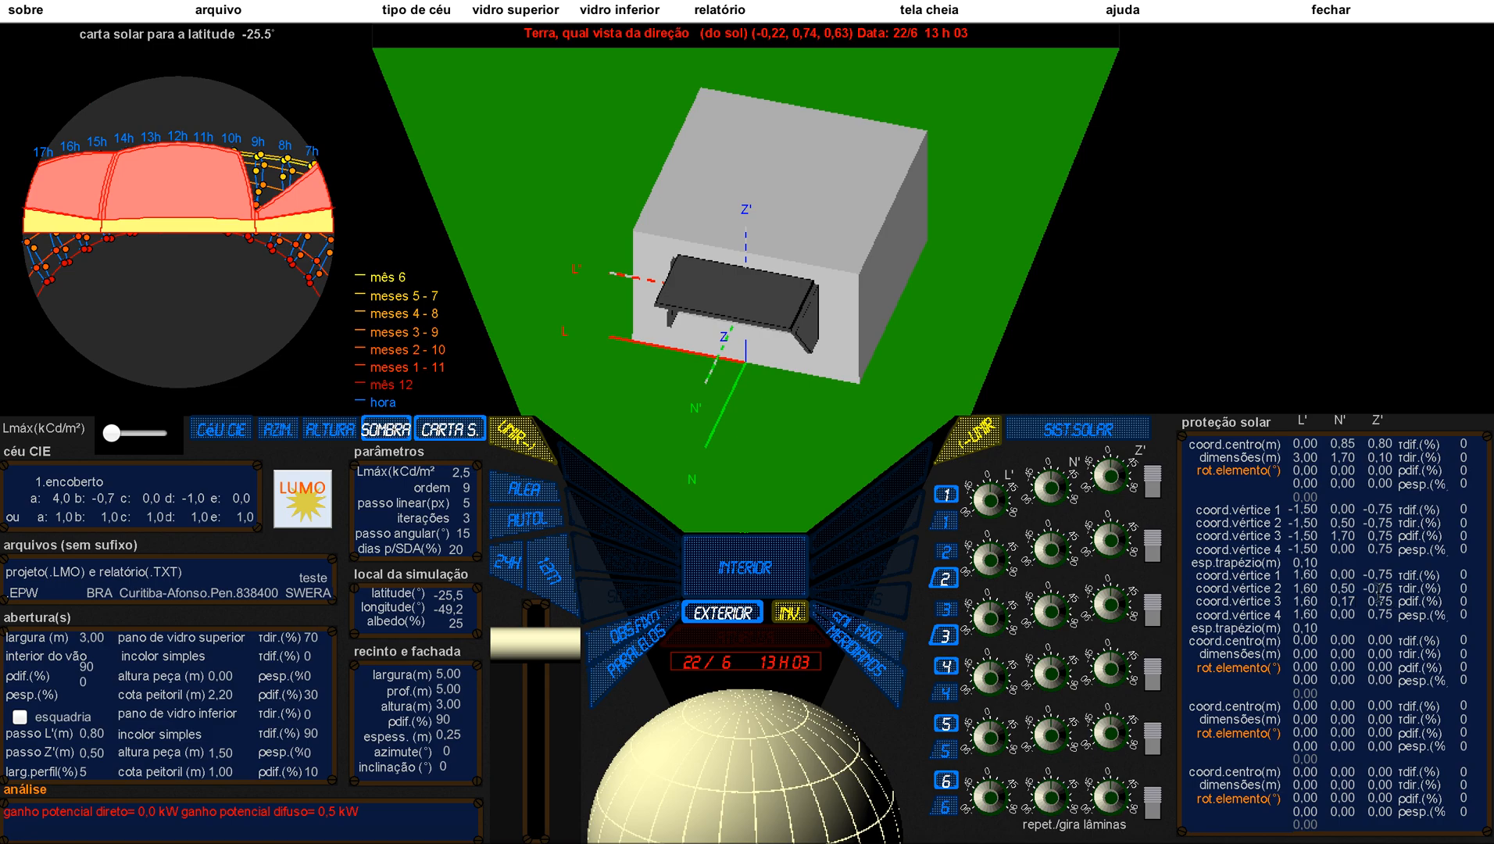
double_click(1347, 601)
text(1,7)
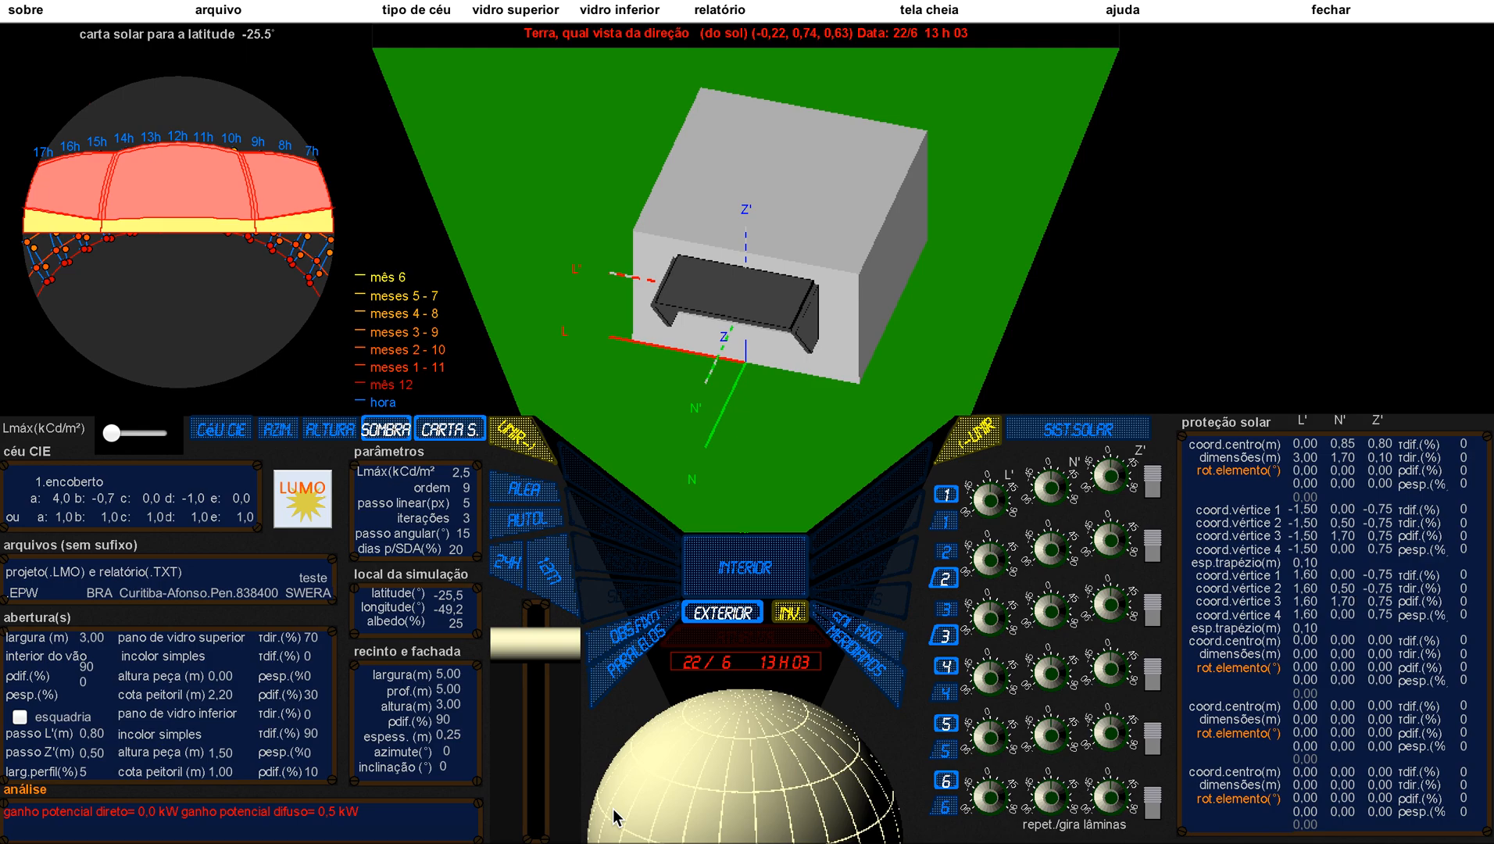
Step: Move the sun to 22/6 at 16h07 and render the insolation in an interior perspective taken from farther back
drag(613, 817, 764, 811)
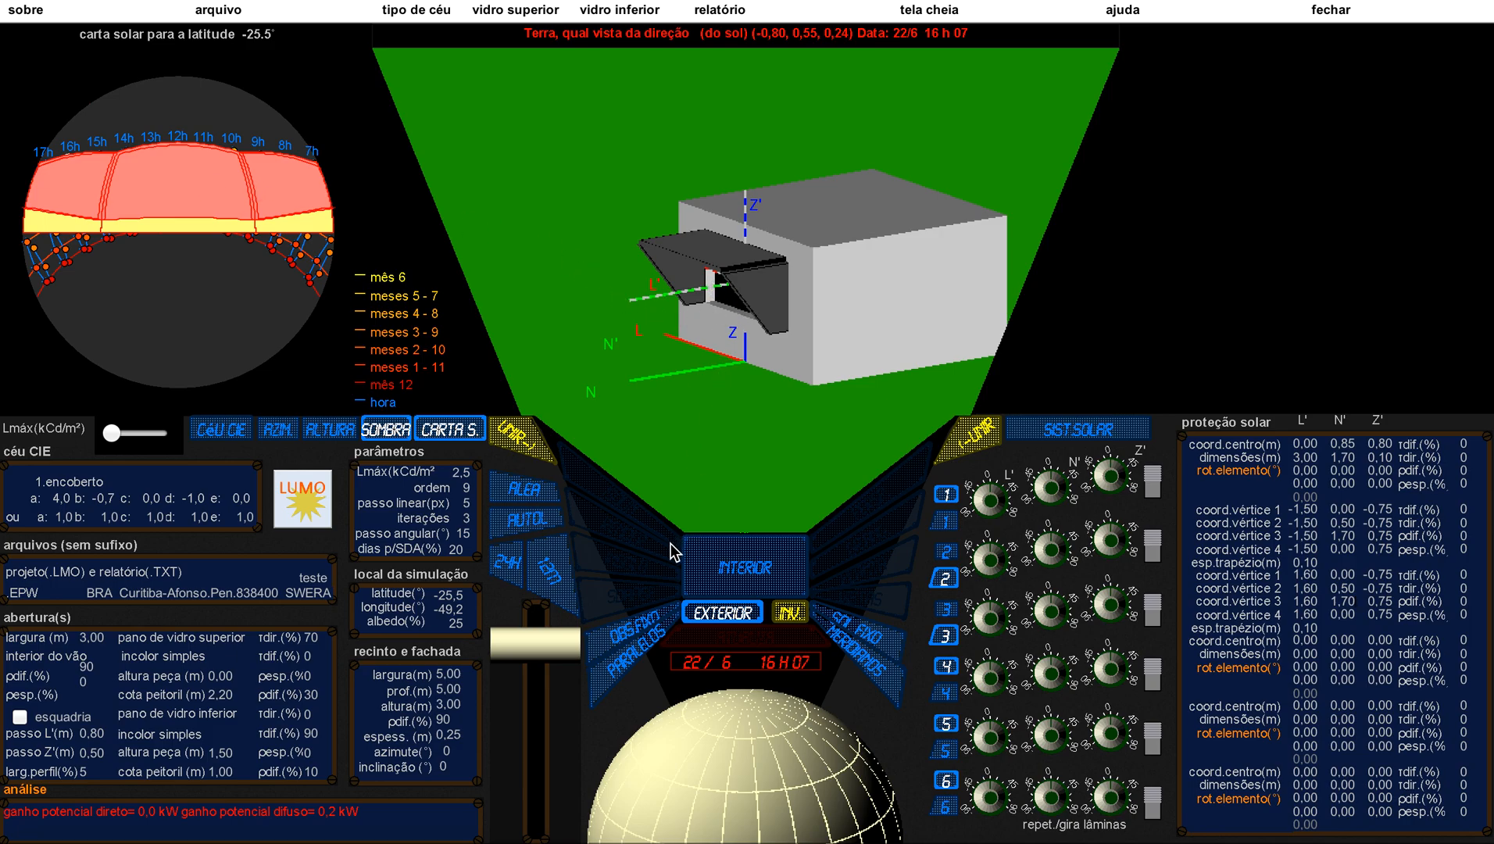
click(721, 569)
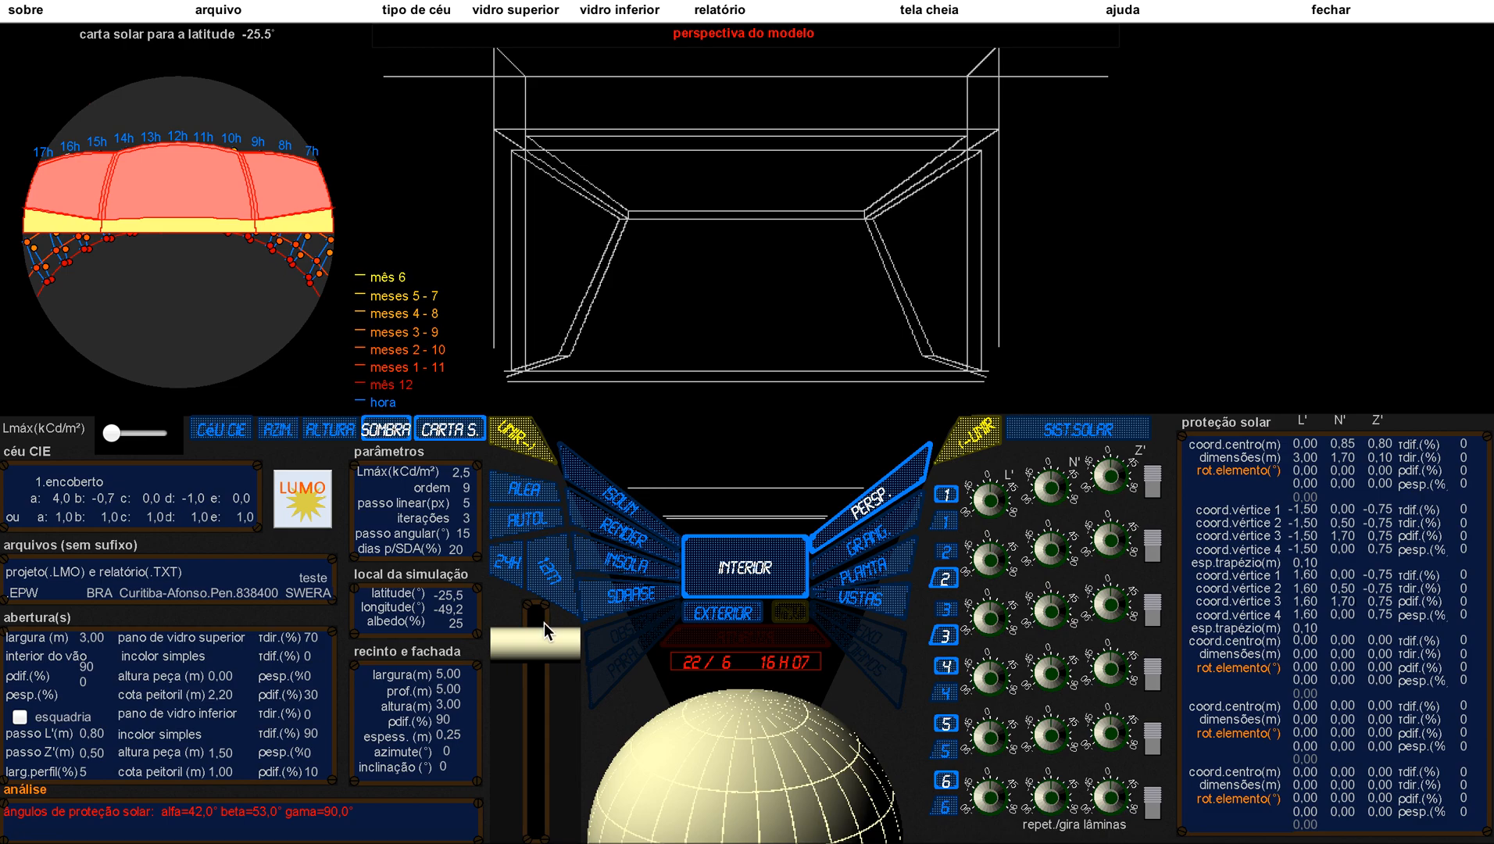
drag(538, 640, 515, 822)
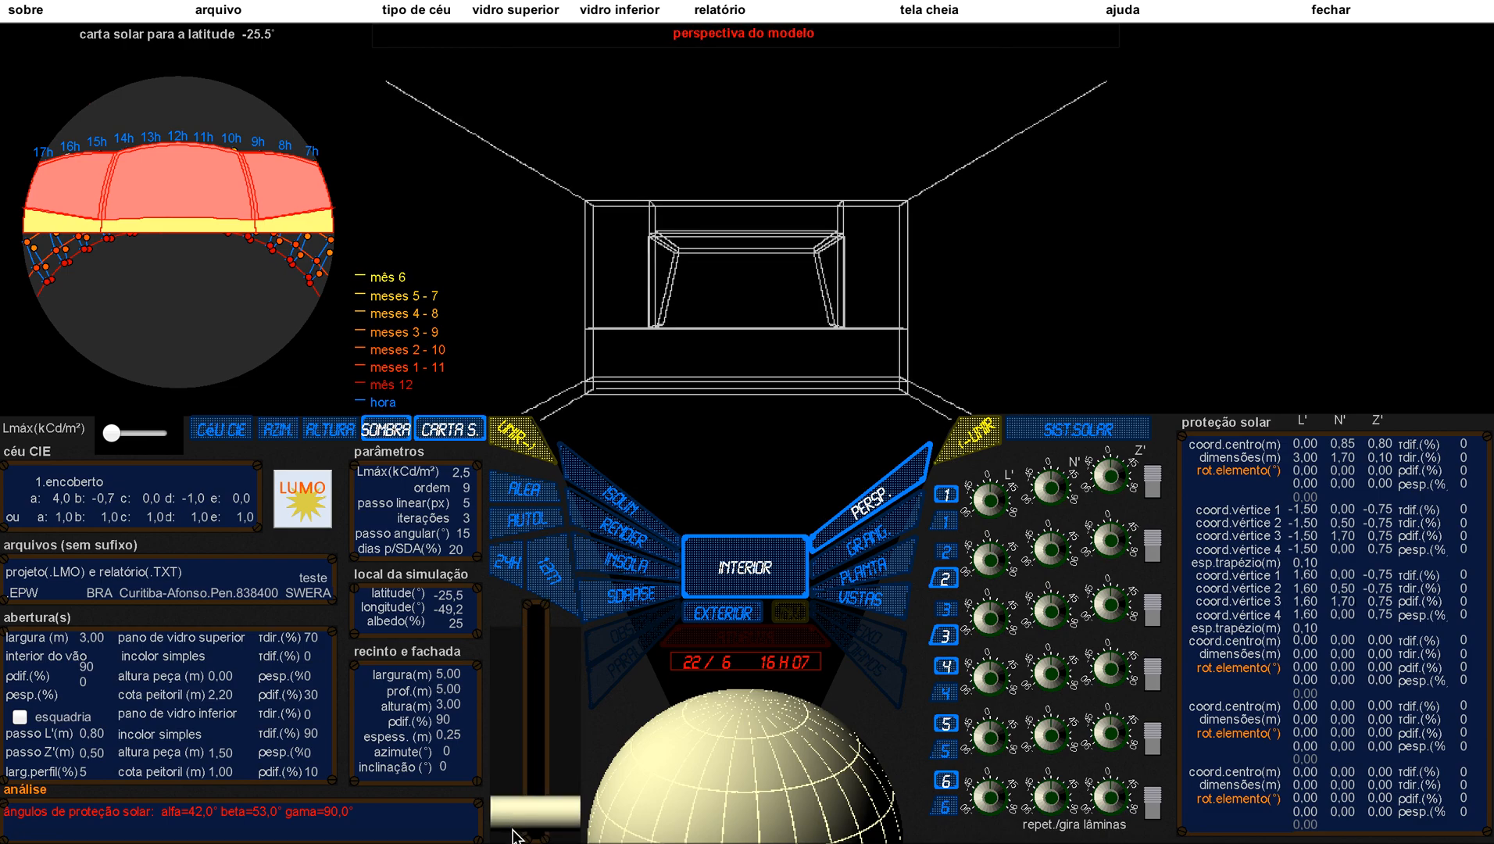
click(607, 566)
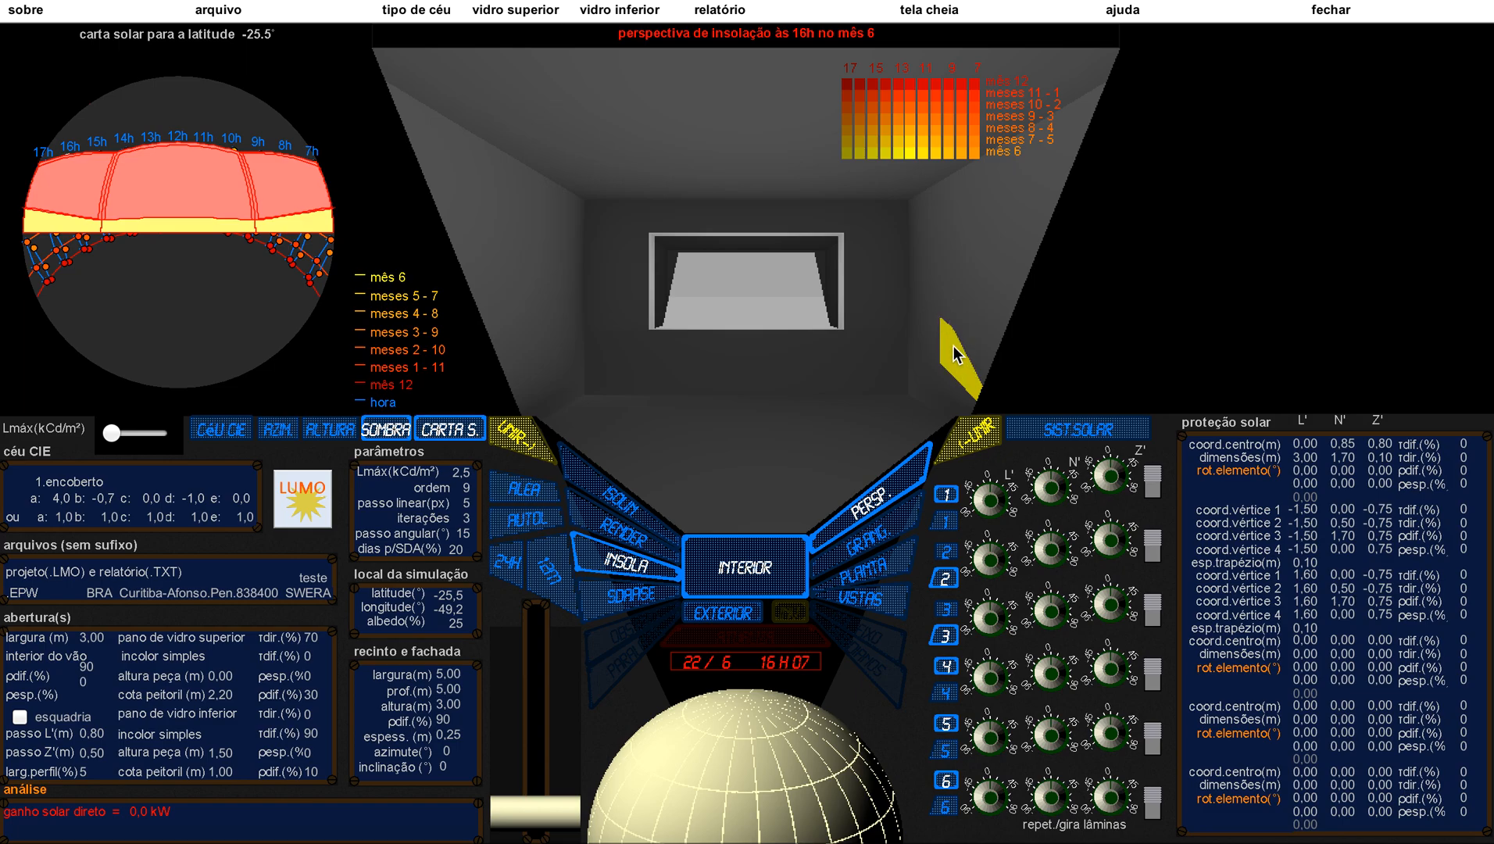
Step: Render the interior insolation for the whole day instead of a single hour and shift the simulation date slightly
click(508, 568)
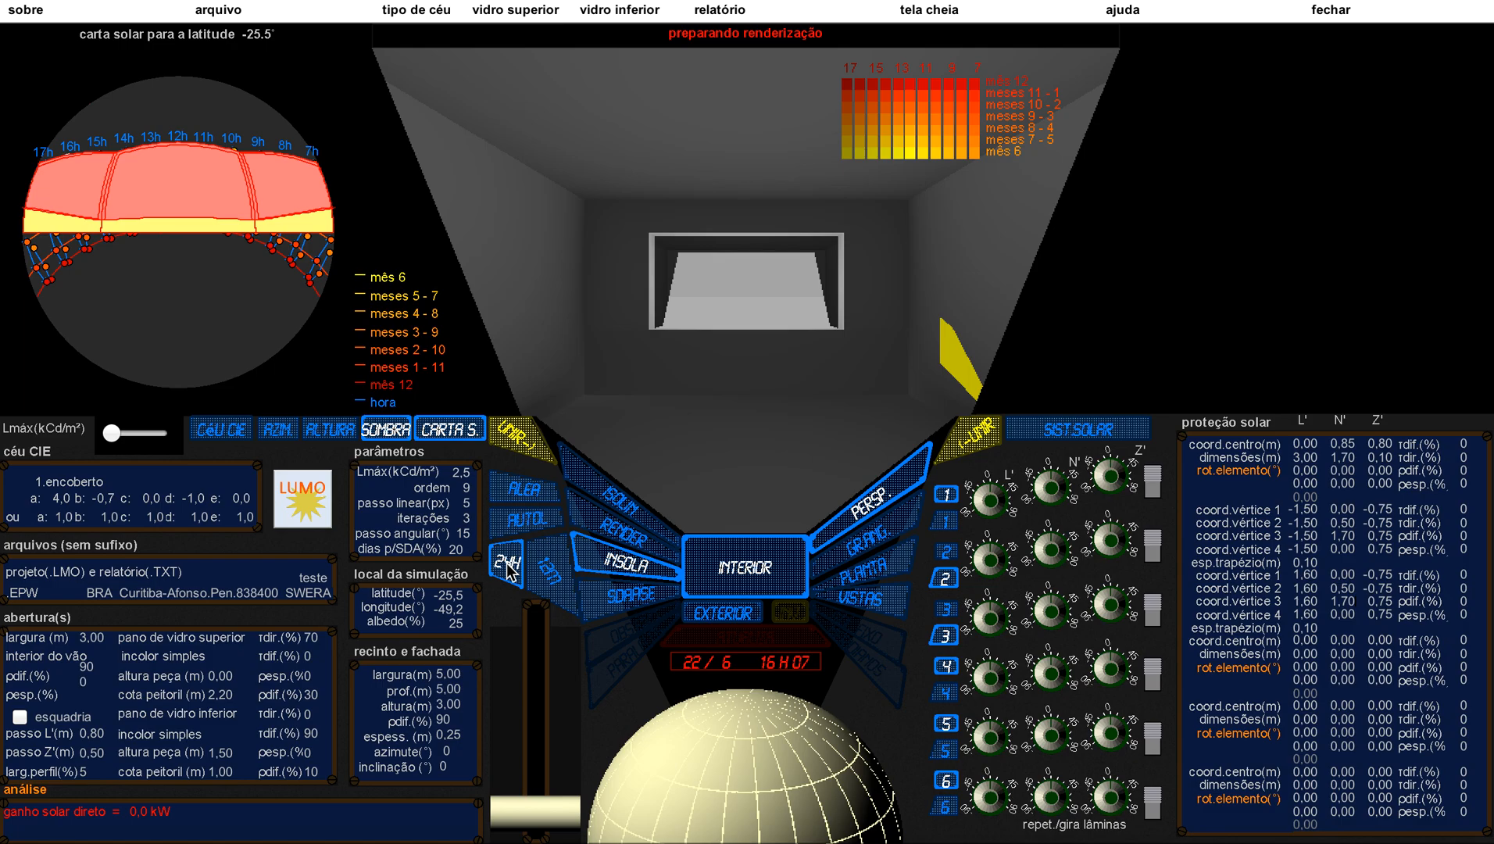
click(508, 564)
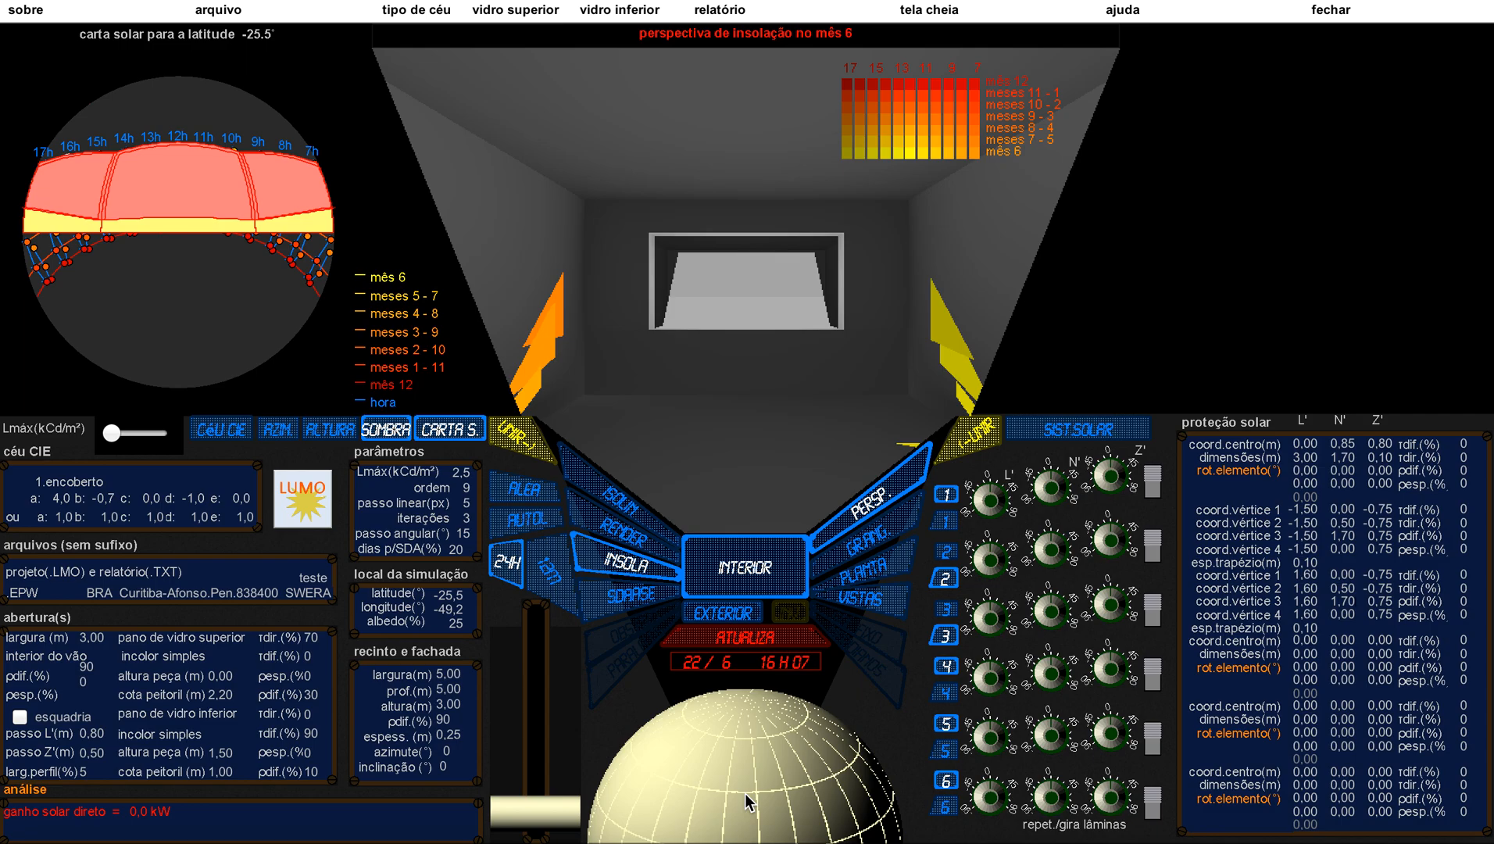
drag(744, 792, 745, 789)
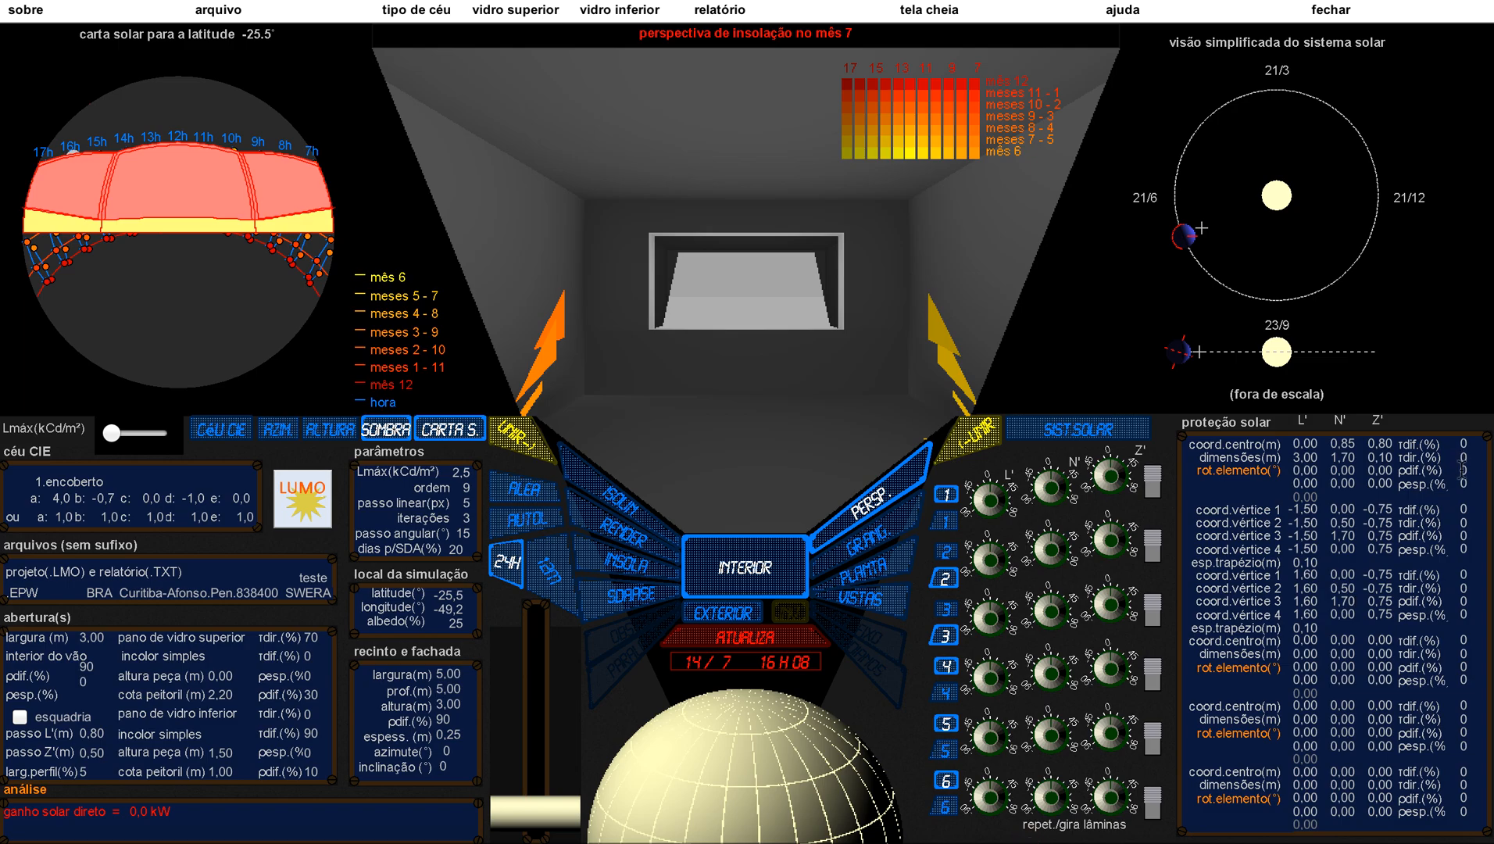
Step: Set the diffuse reflectance (ρdif) of the three solar protection elements to 100% and update the model
text(0)
click(1462, 536)
text(10)
click(742, 638)
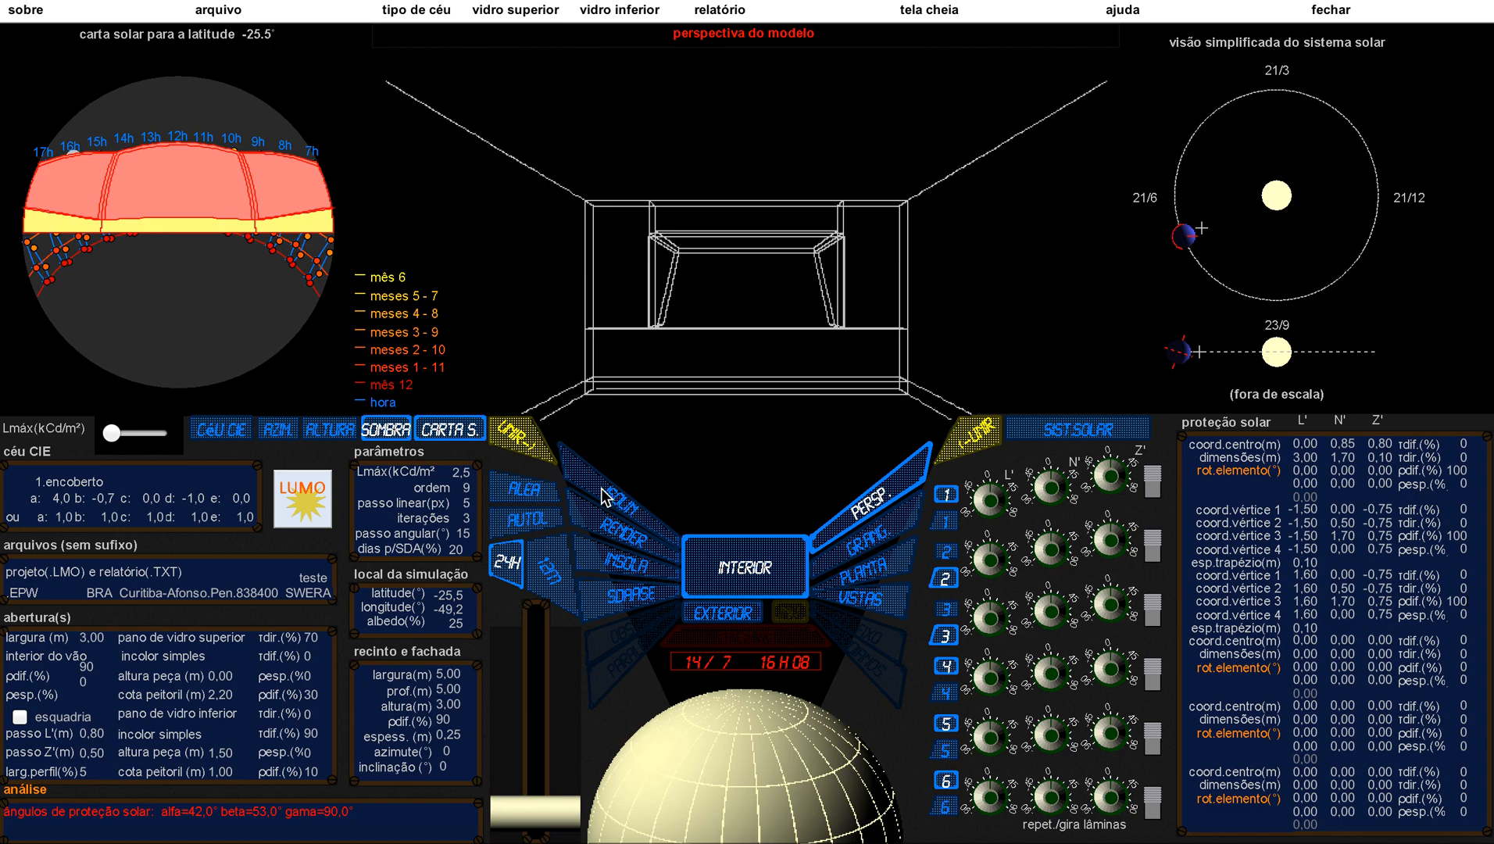
Step: Generate the interior isolux curves in perspective and in plan view
click(605, 497)
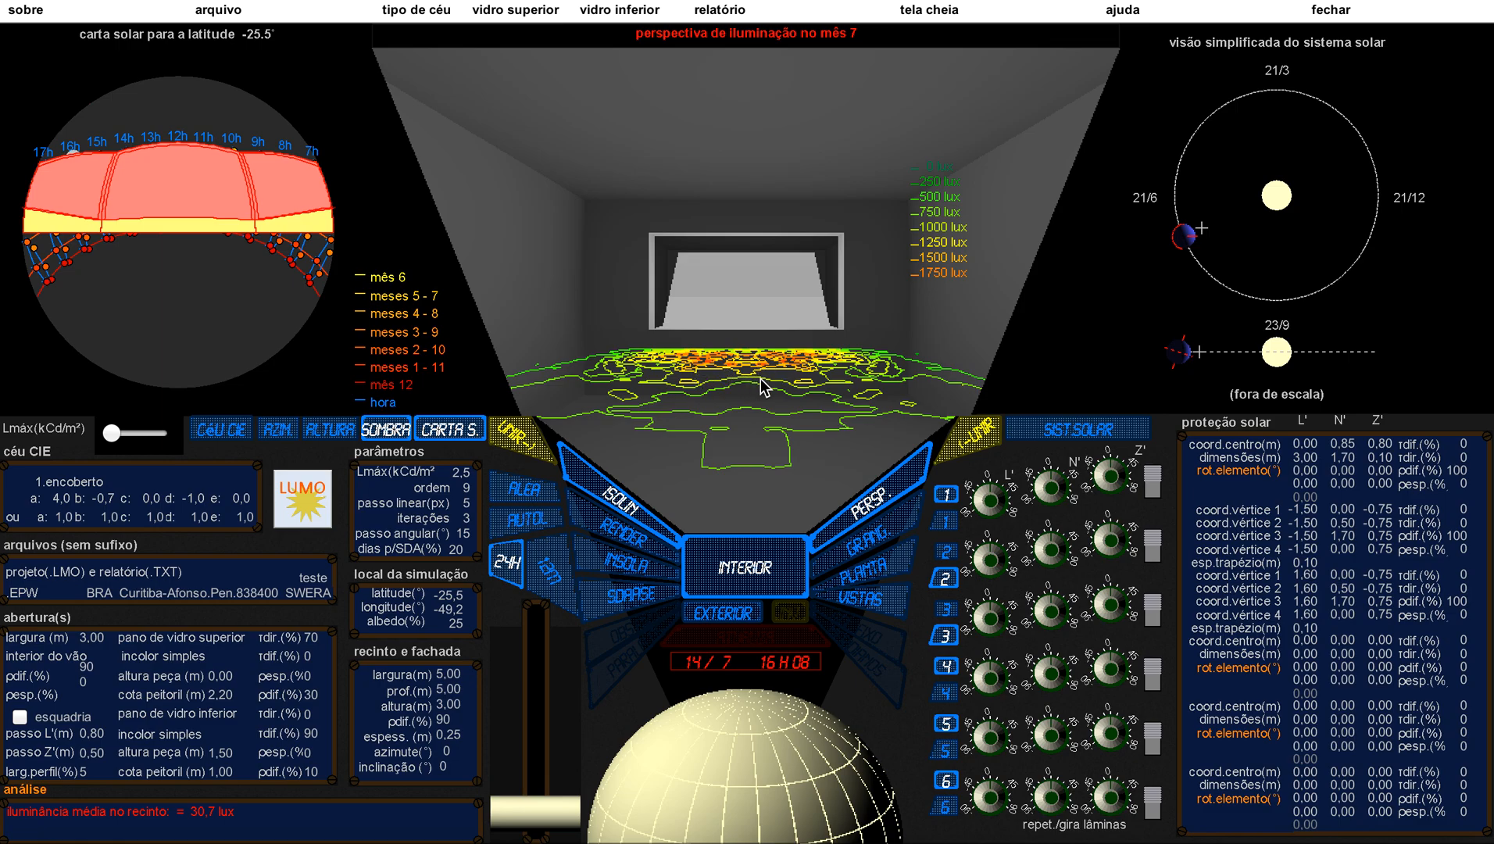
click(887, 575)
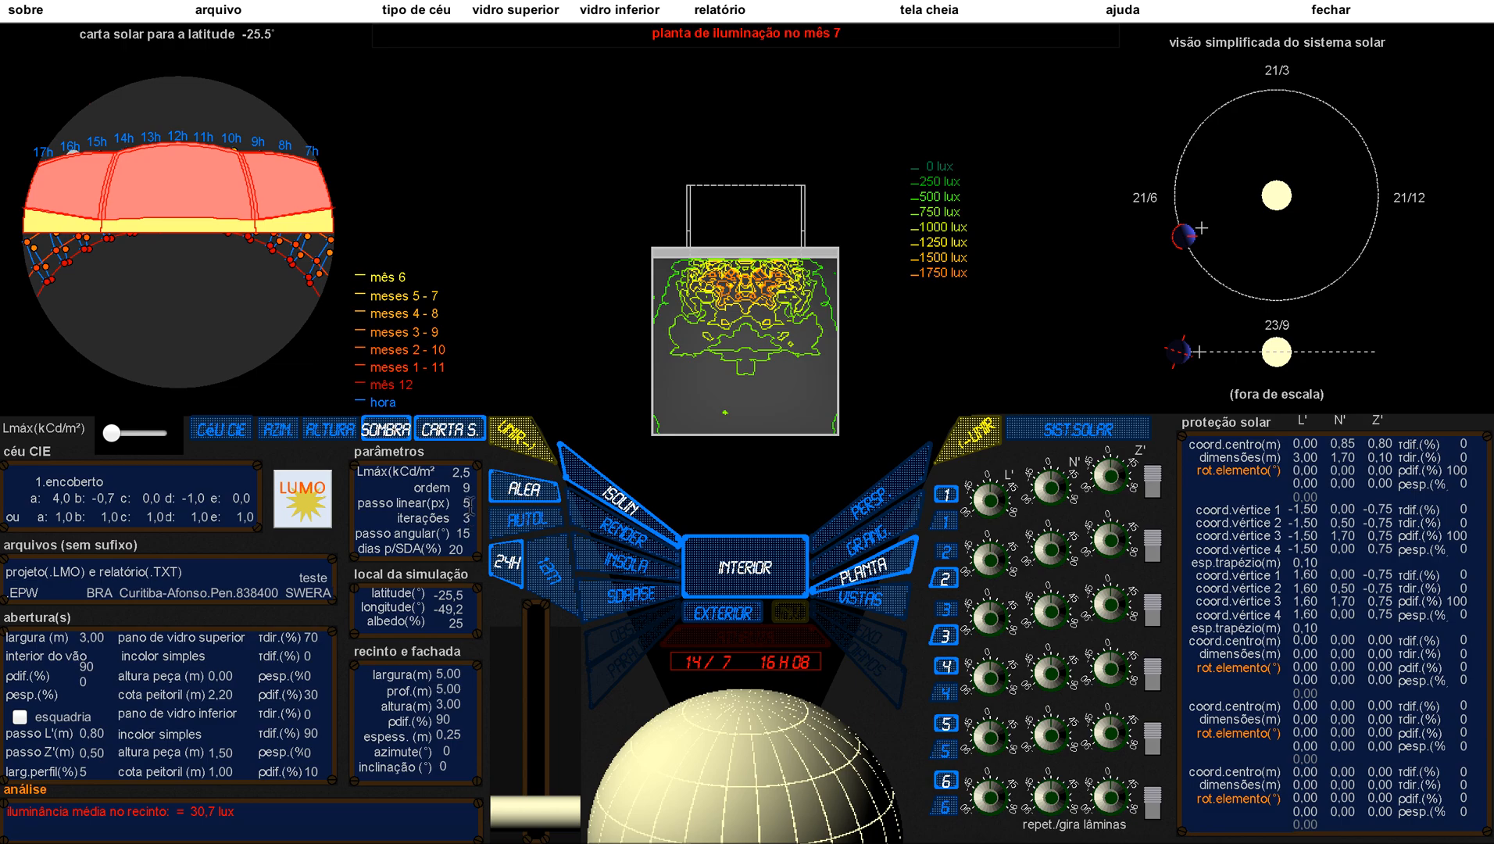
Step: Set the linear step to 2 px and render the interior lighting in plan and in perspective
drag(470, 504, 461, 504)
text(2)
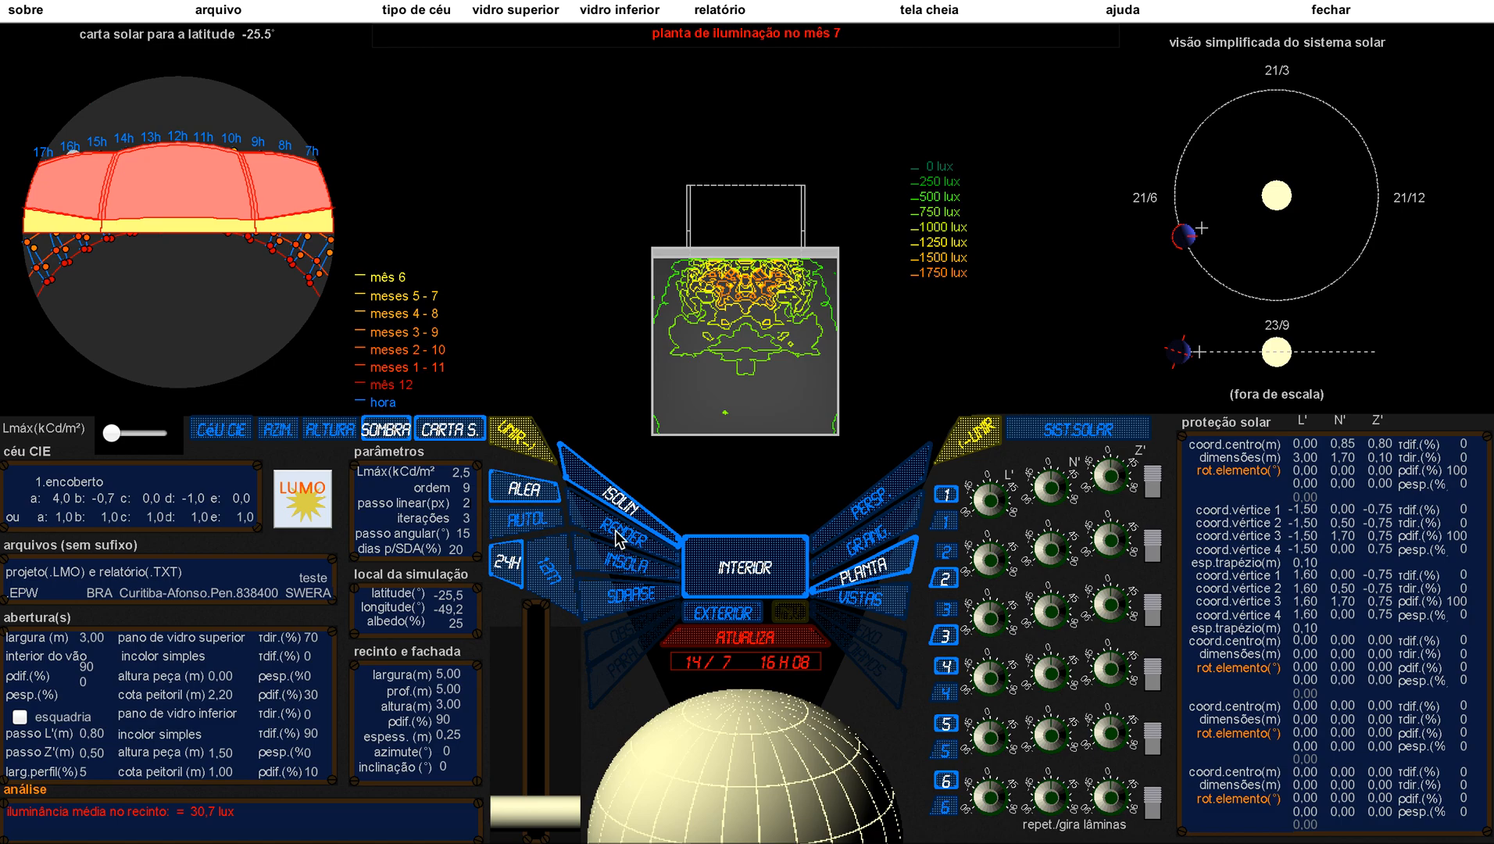
click(619, 537)
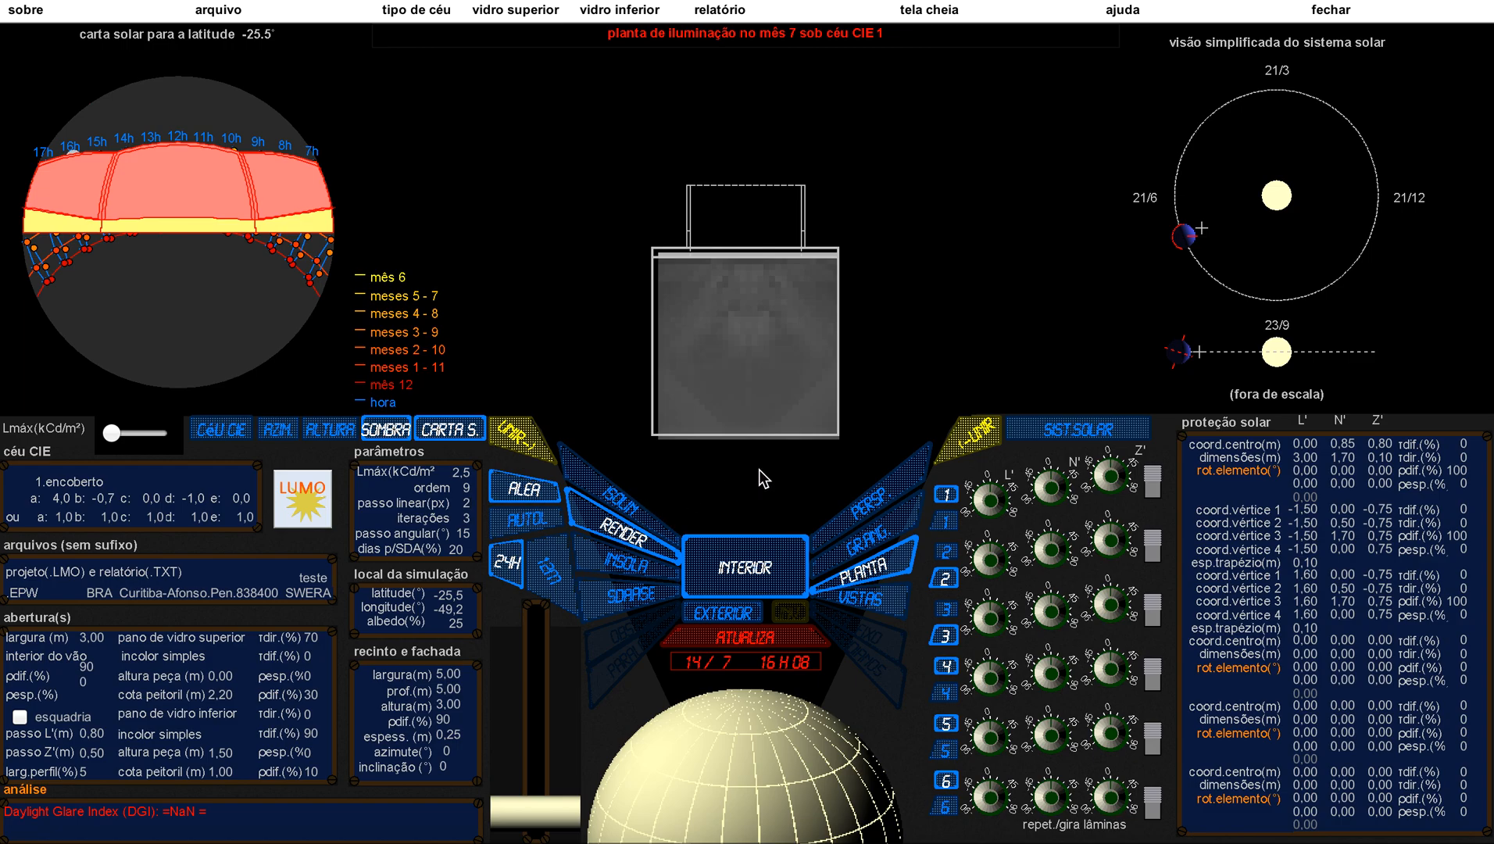
click(884, 498)
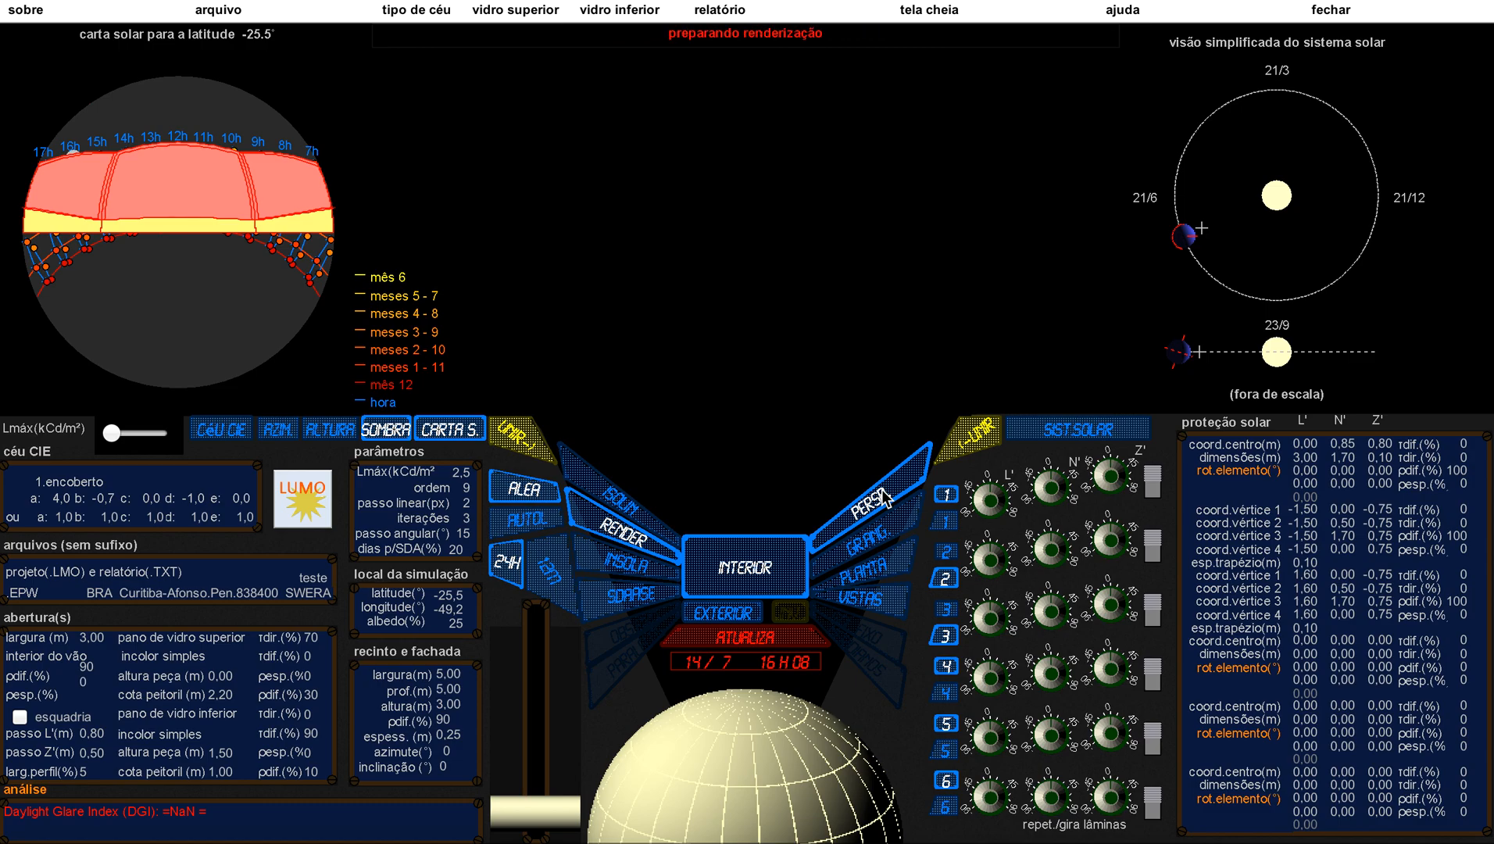